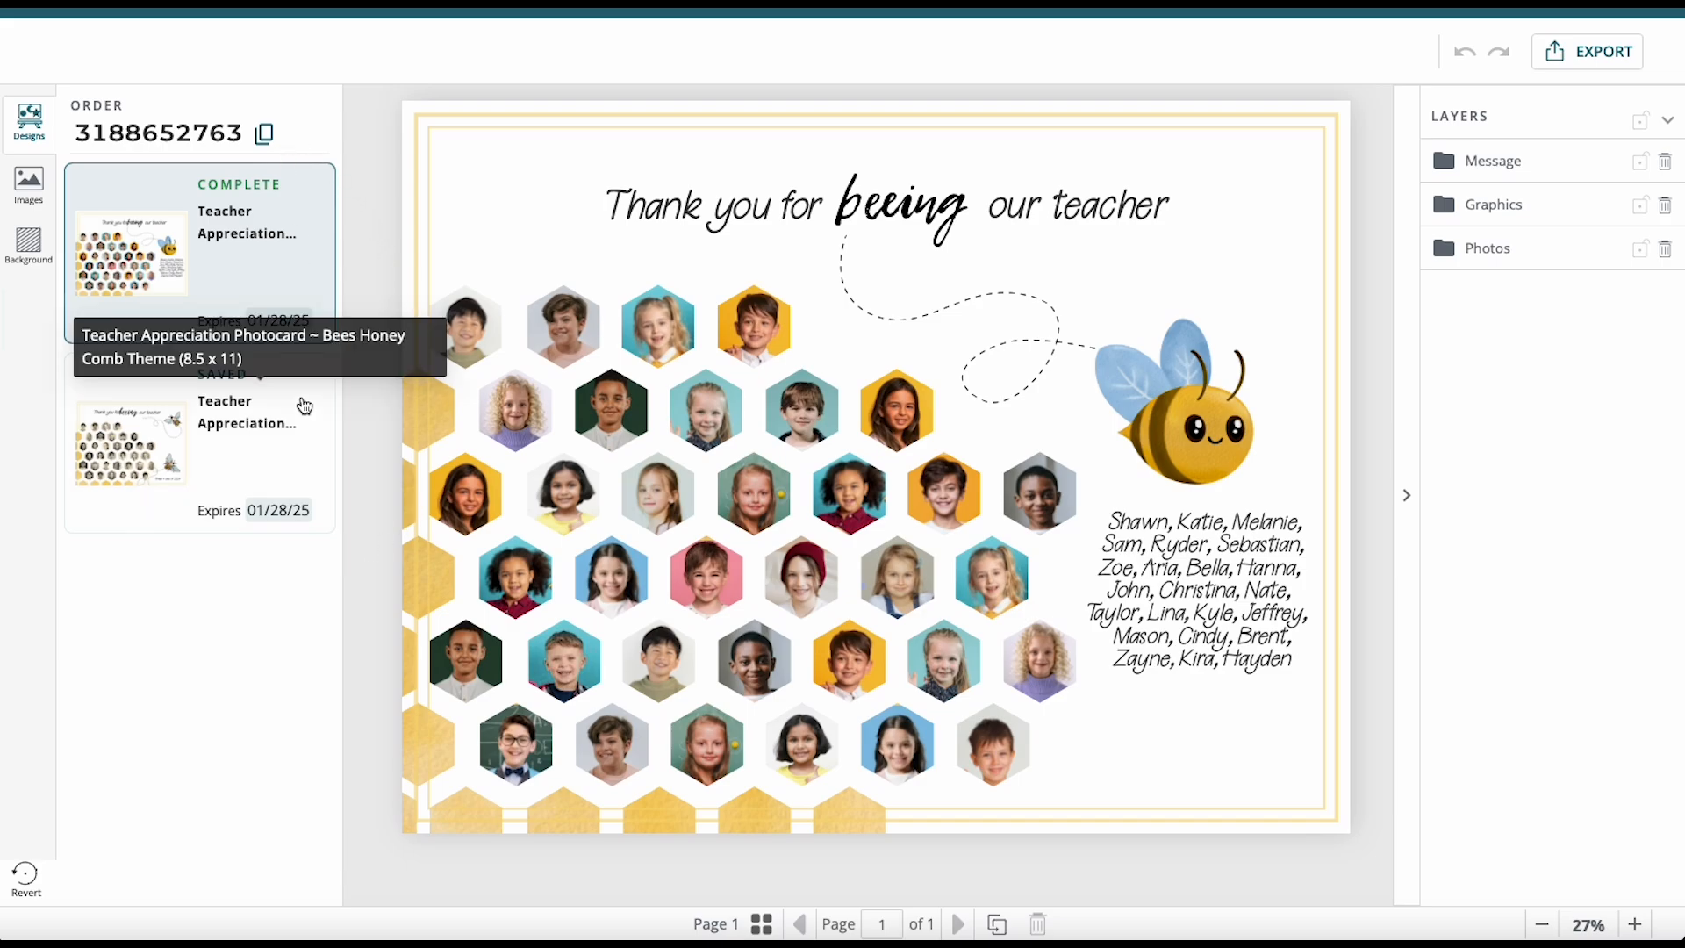
Load the saved Teacher Appreciation bee design with sepia photos and 'Grade 4 class of 2024'.
click(302, 450)
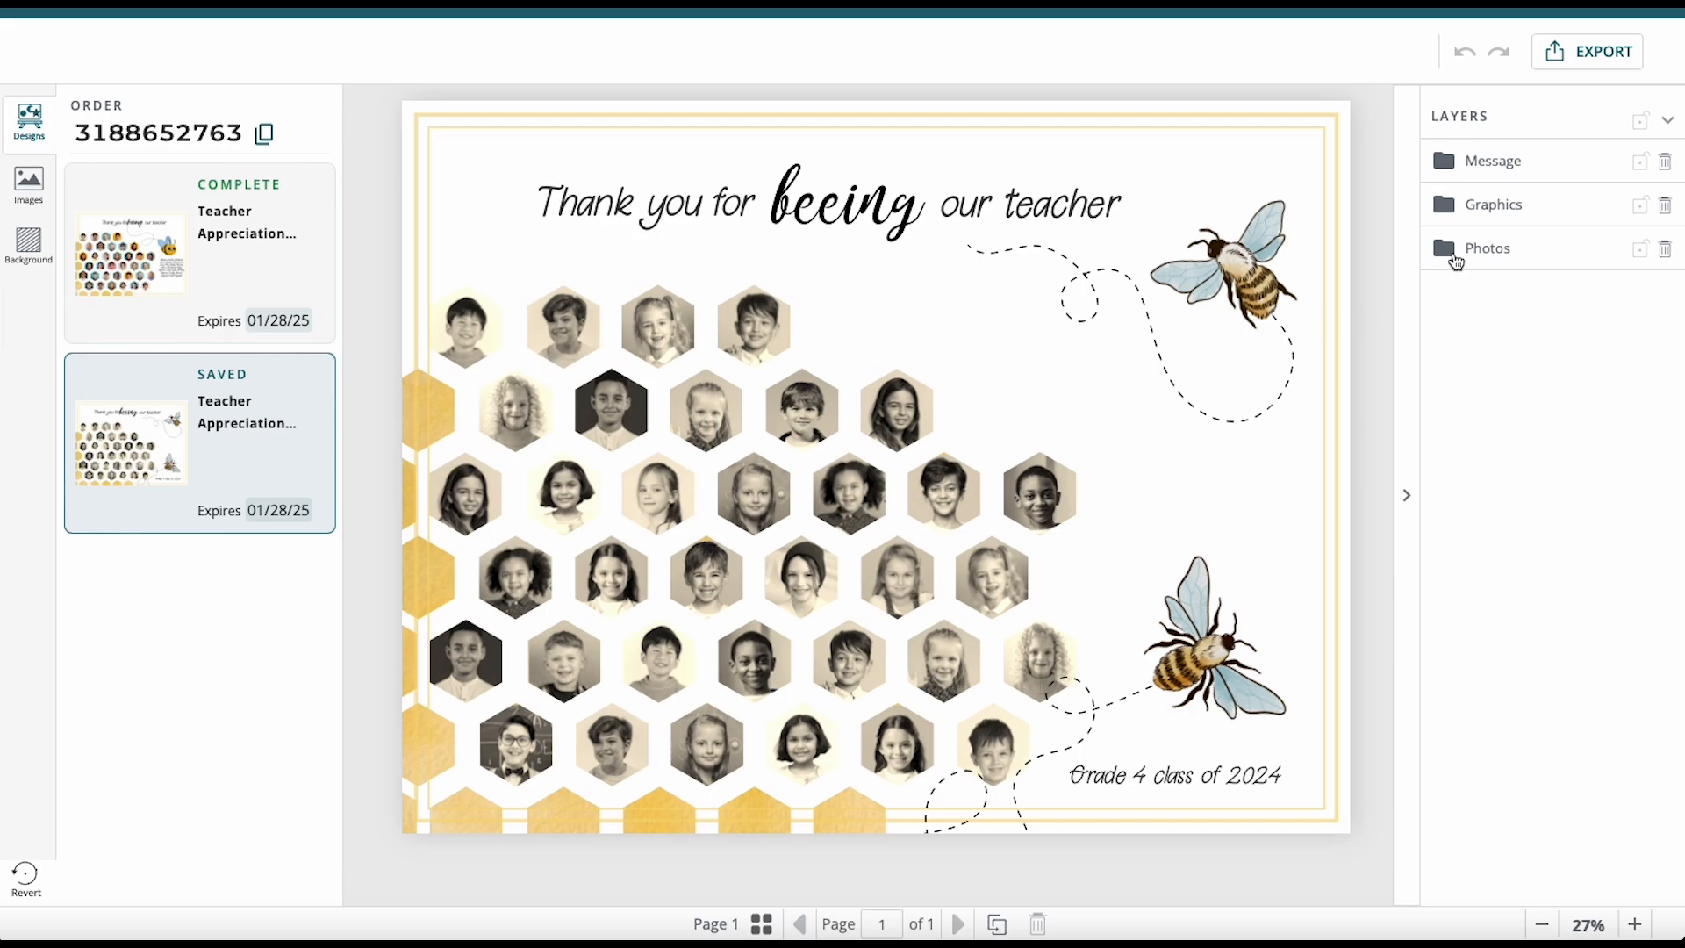
Delete the four top-row honeycomb photo layers, then select the first remaining student photo.
click(1447, 252)
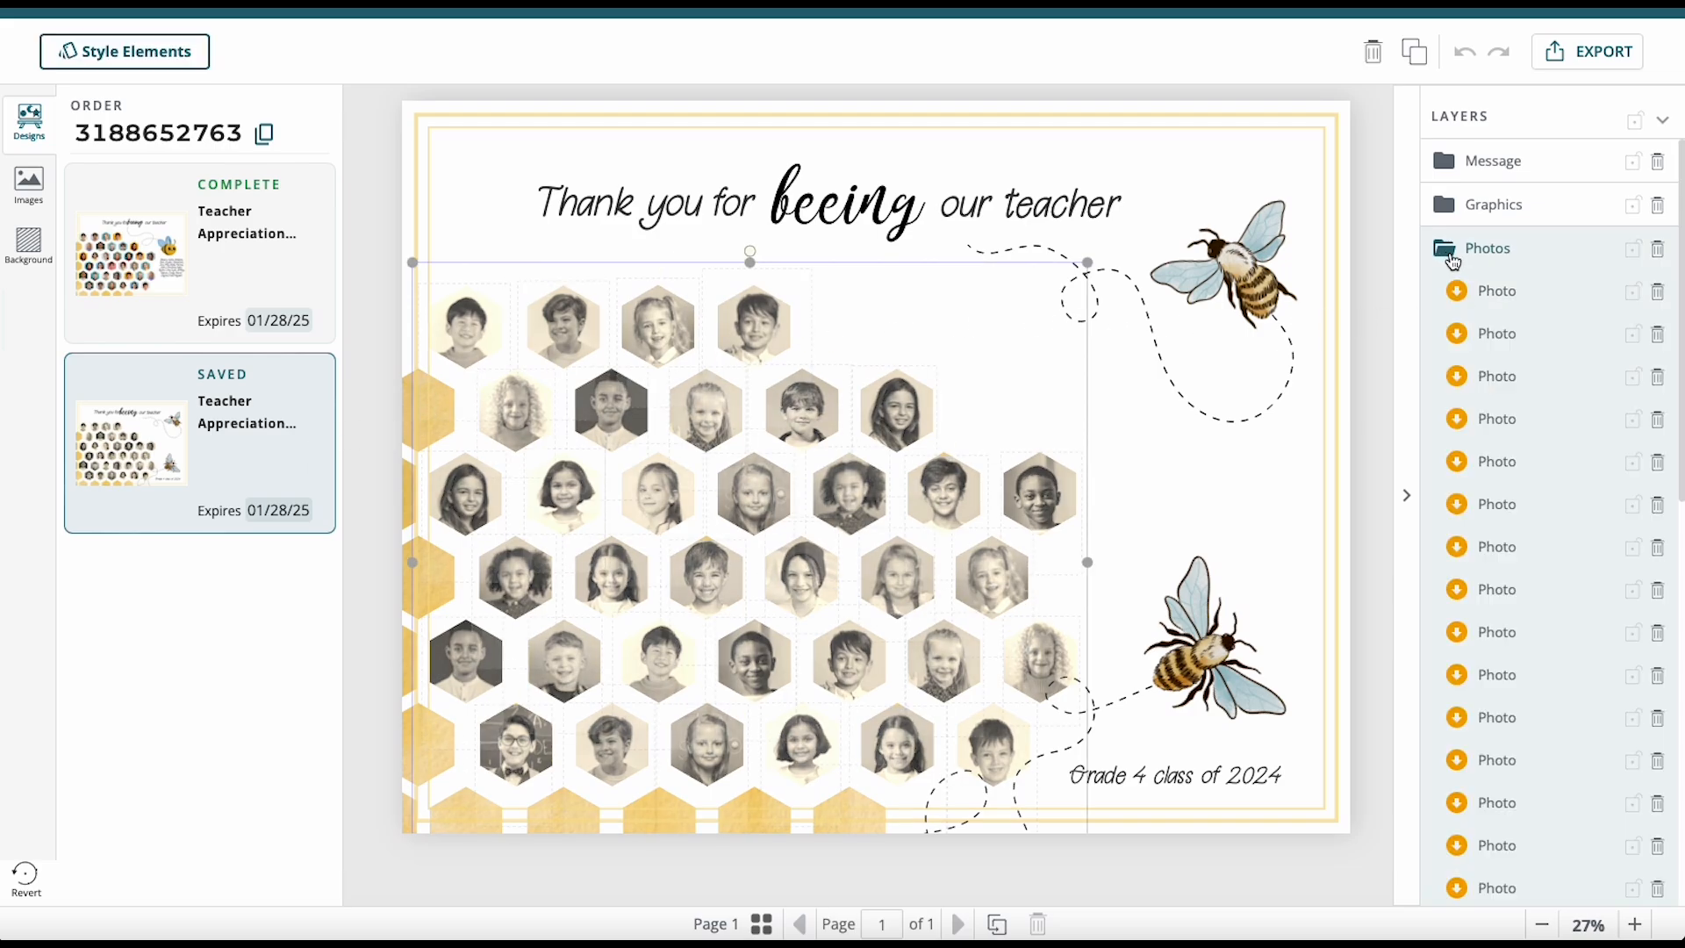
drag(1450, 260, 1503, 288)
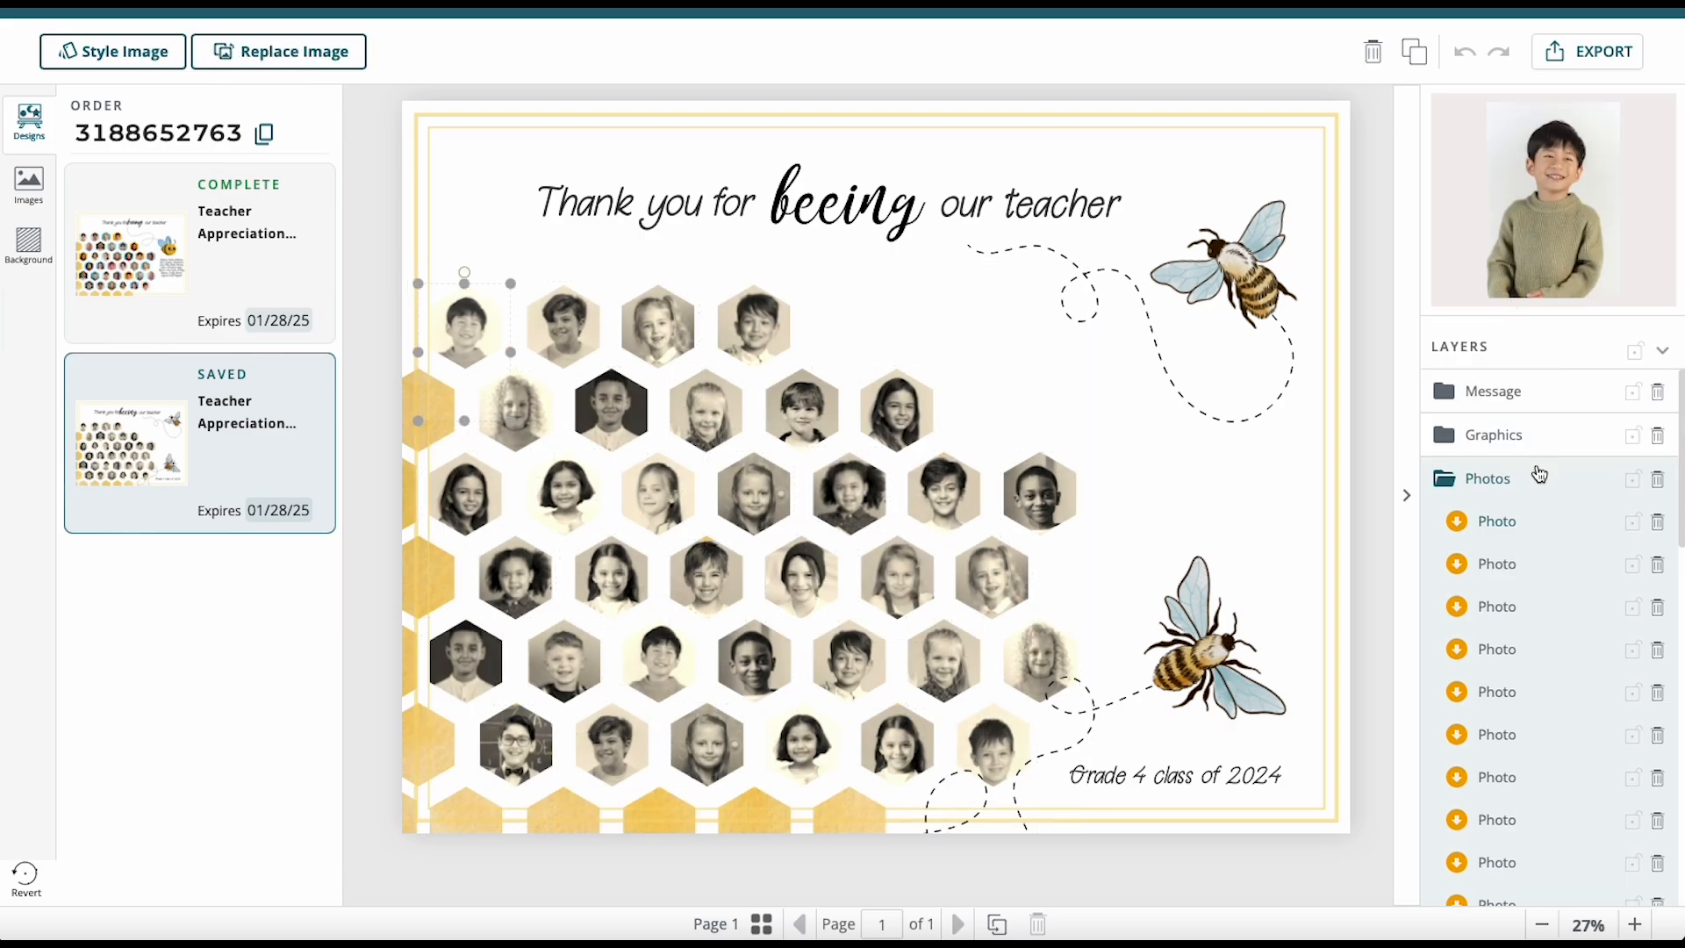
click(1658, 524)
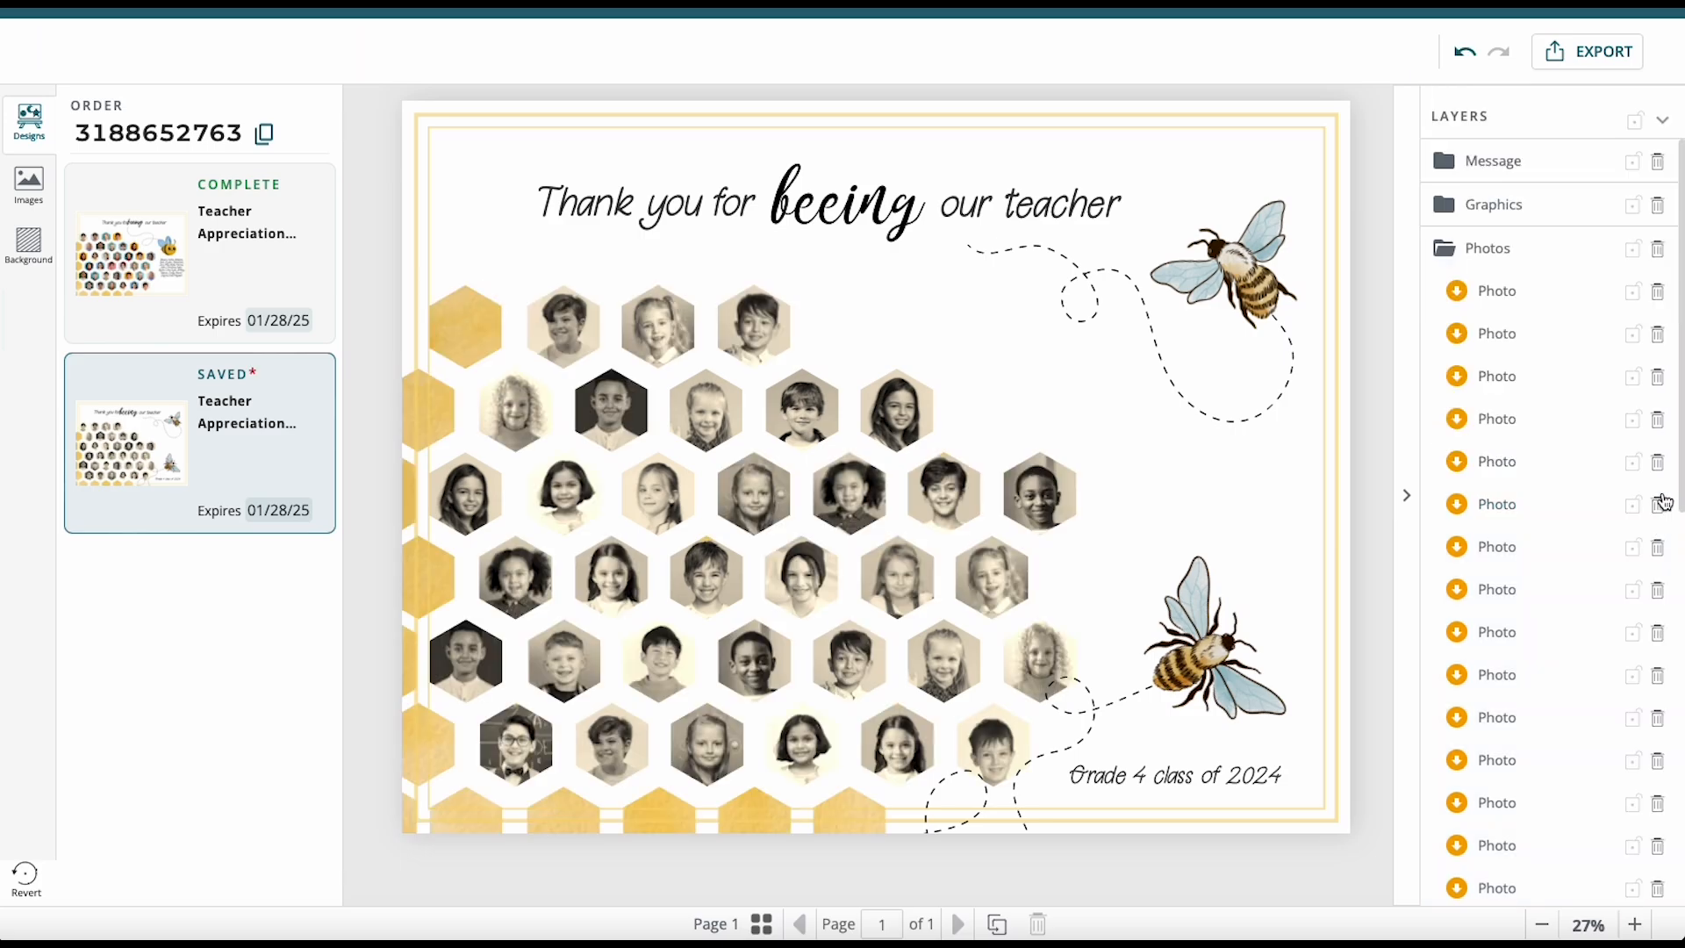
click(1656, 295)
click(1659, 295)
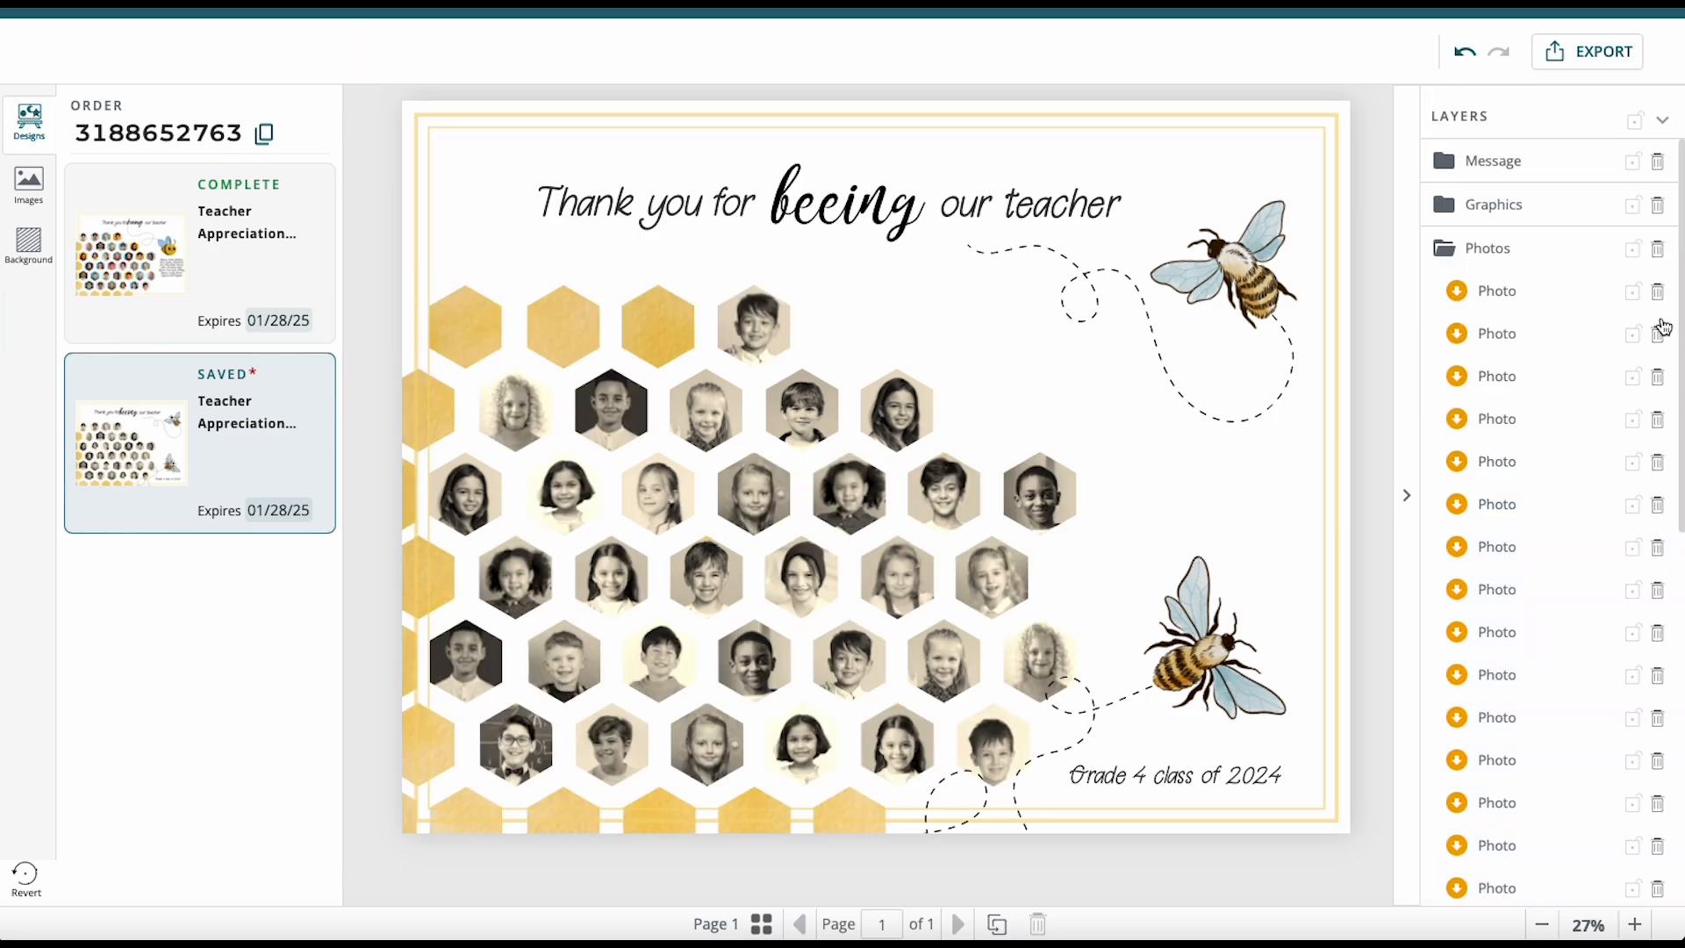
click(1658, 295)
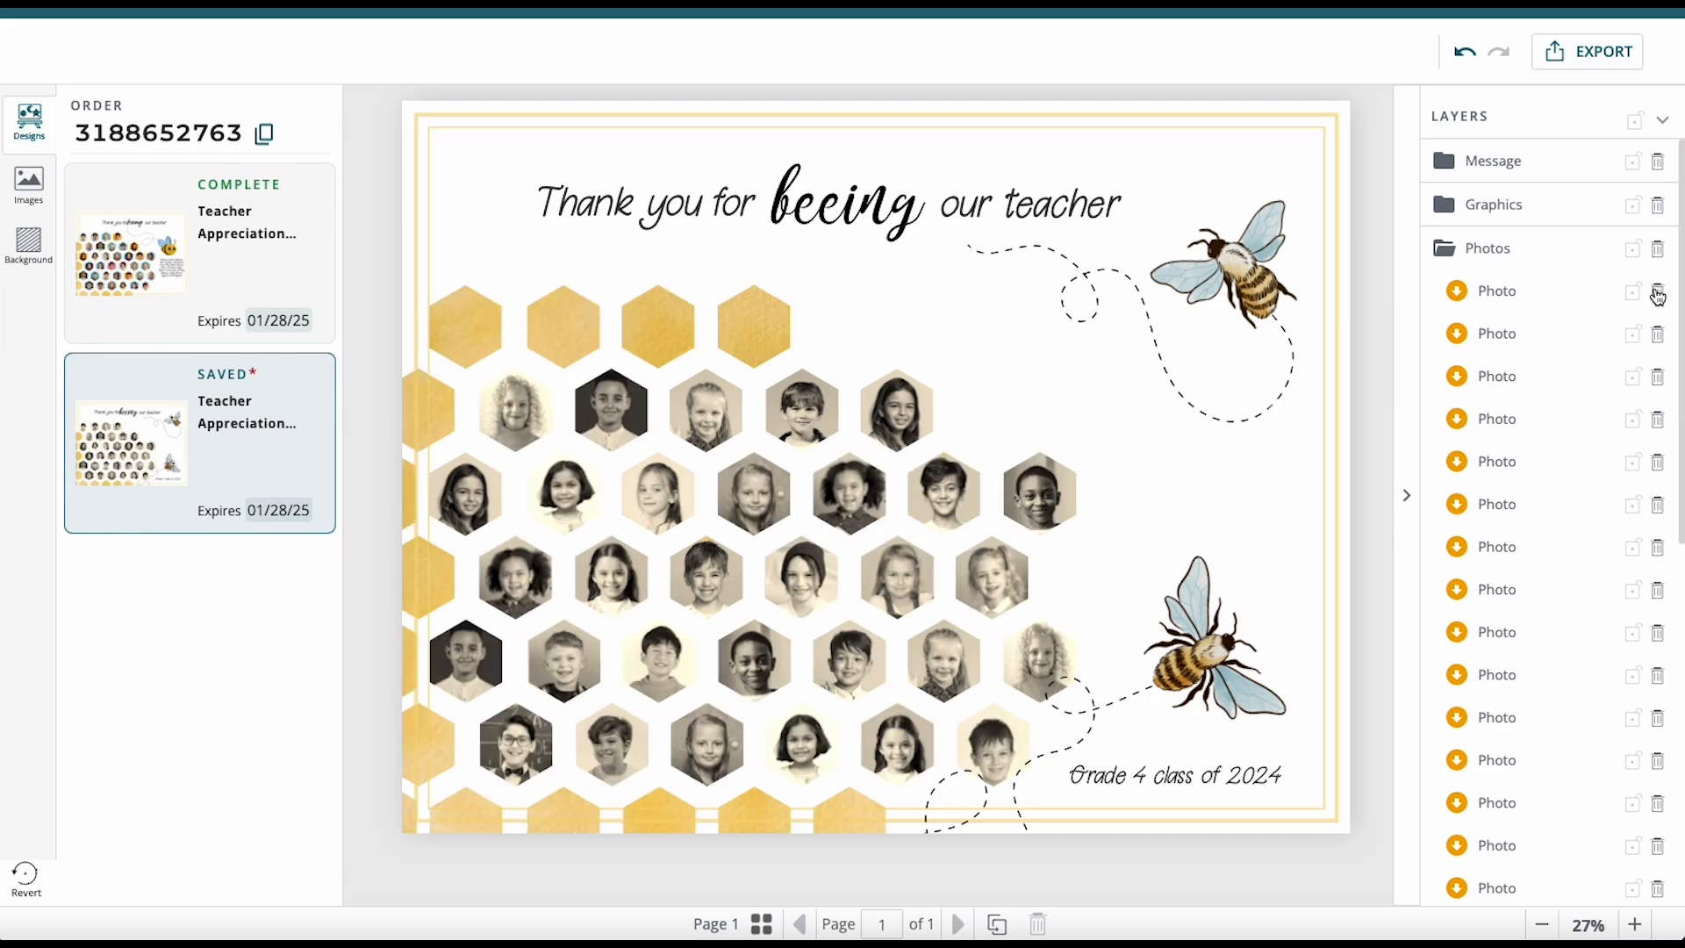
click(1509, 291)
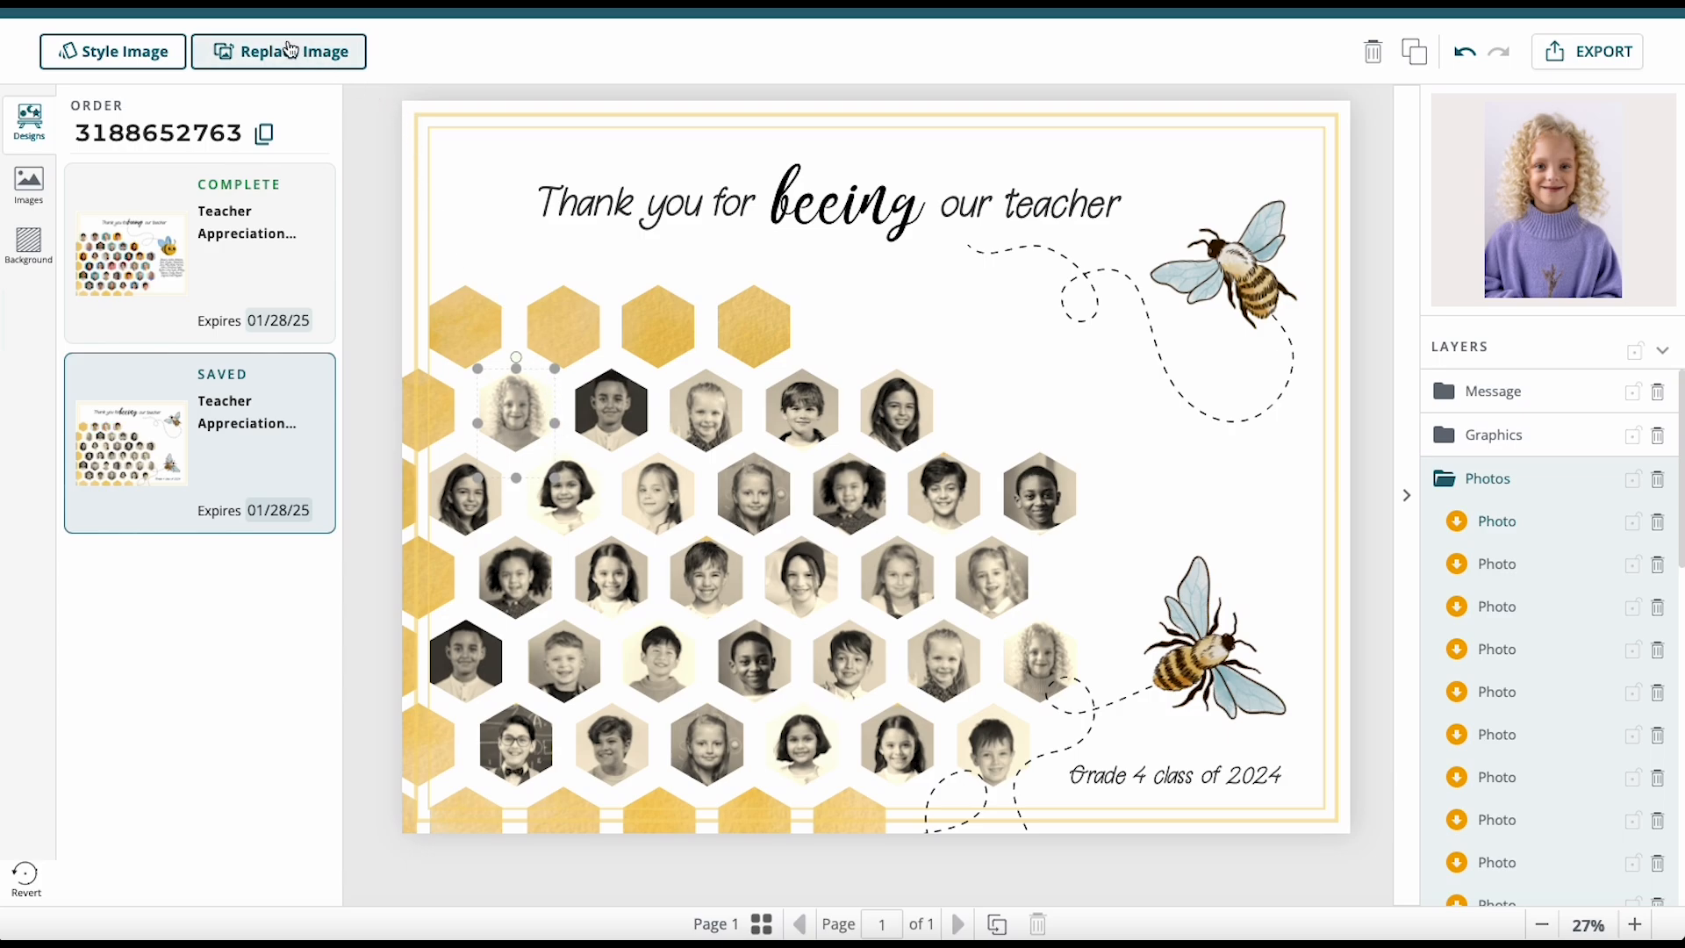
Replace the selected second-row photo with Alex.jpg uploaded from the Class Photos folder.
click(228, 57)
scroll(997, 571, down, 9)
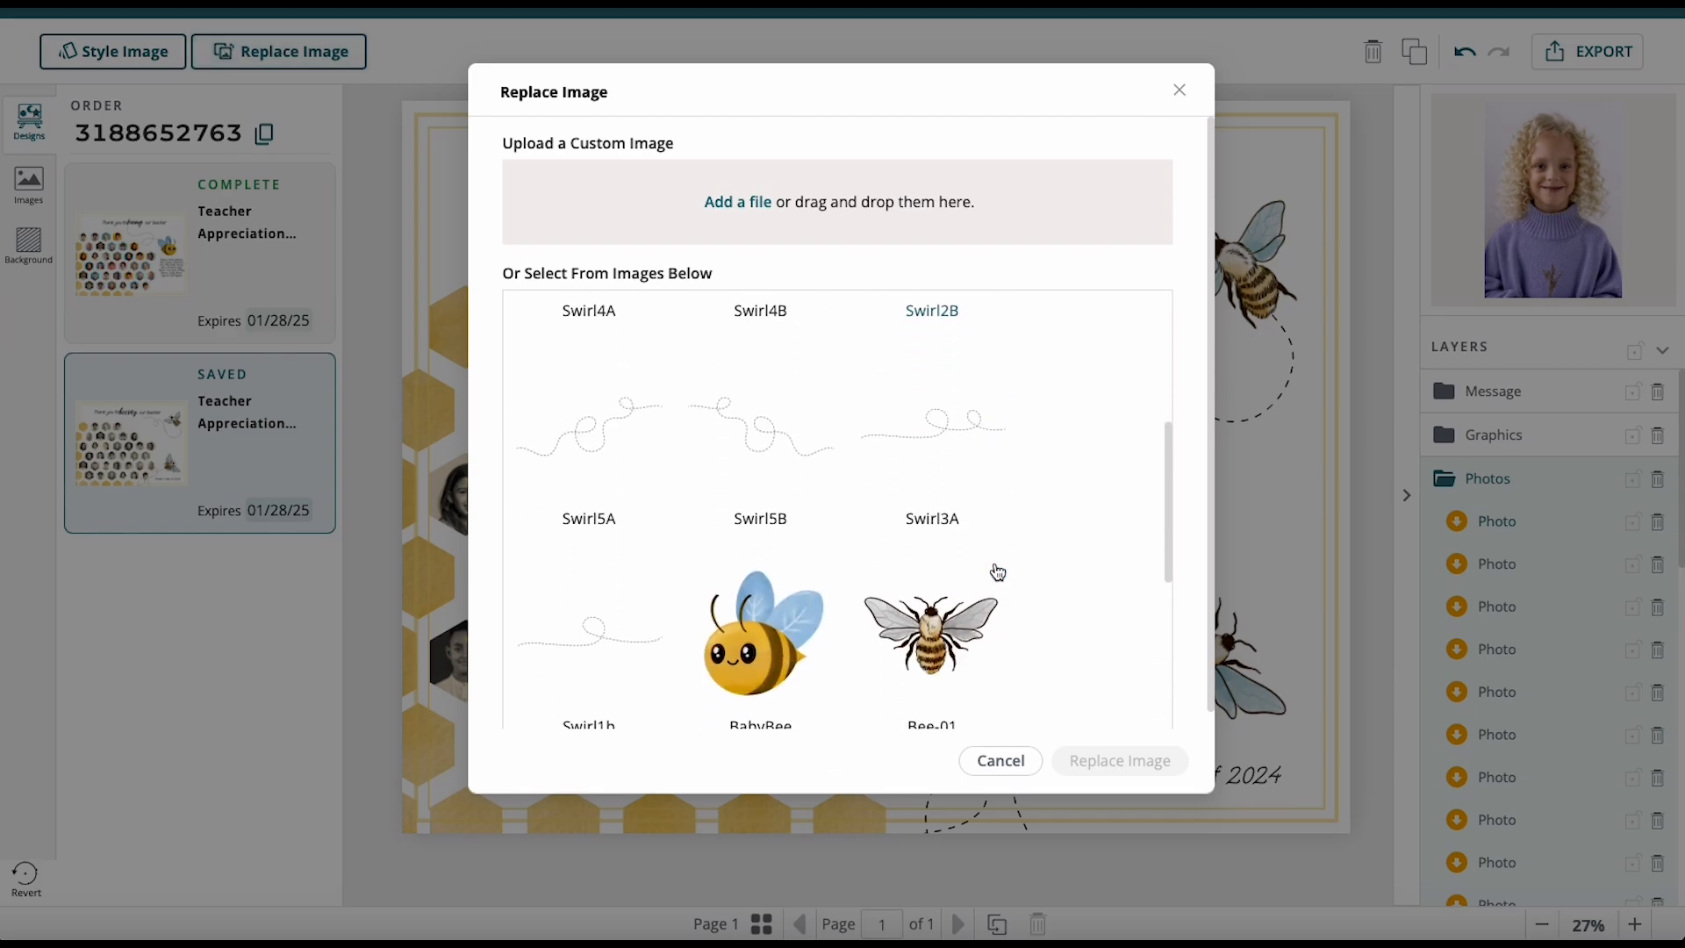
scroll(997, 571, up, 8)
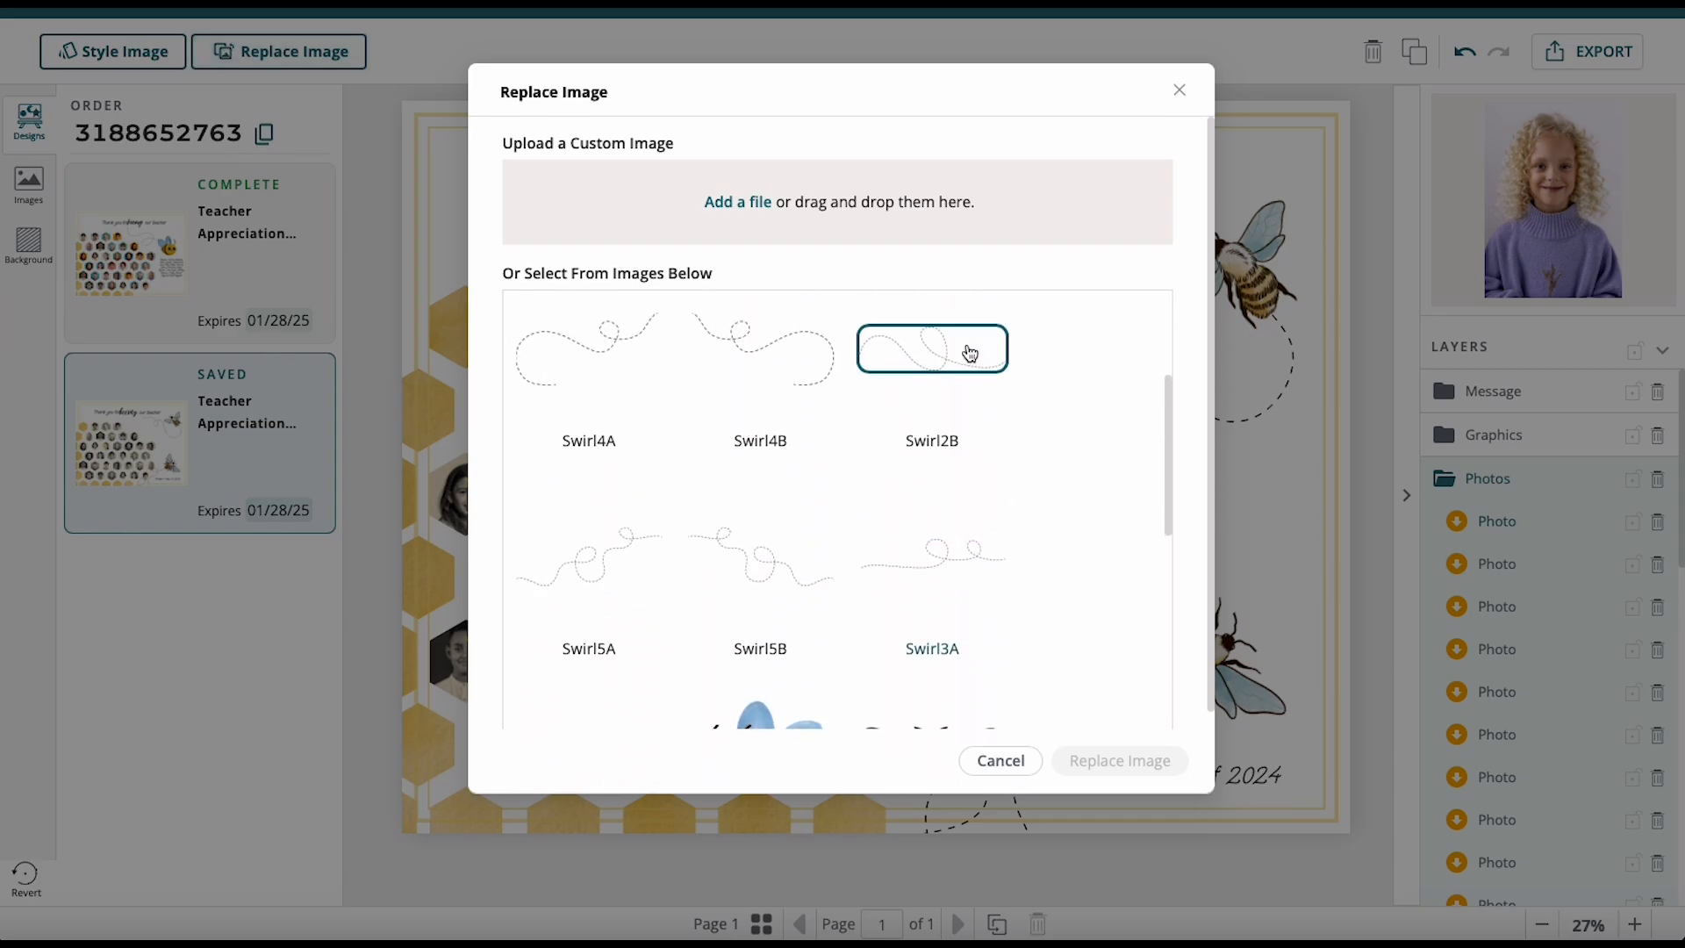
click(746, 202)
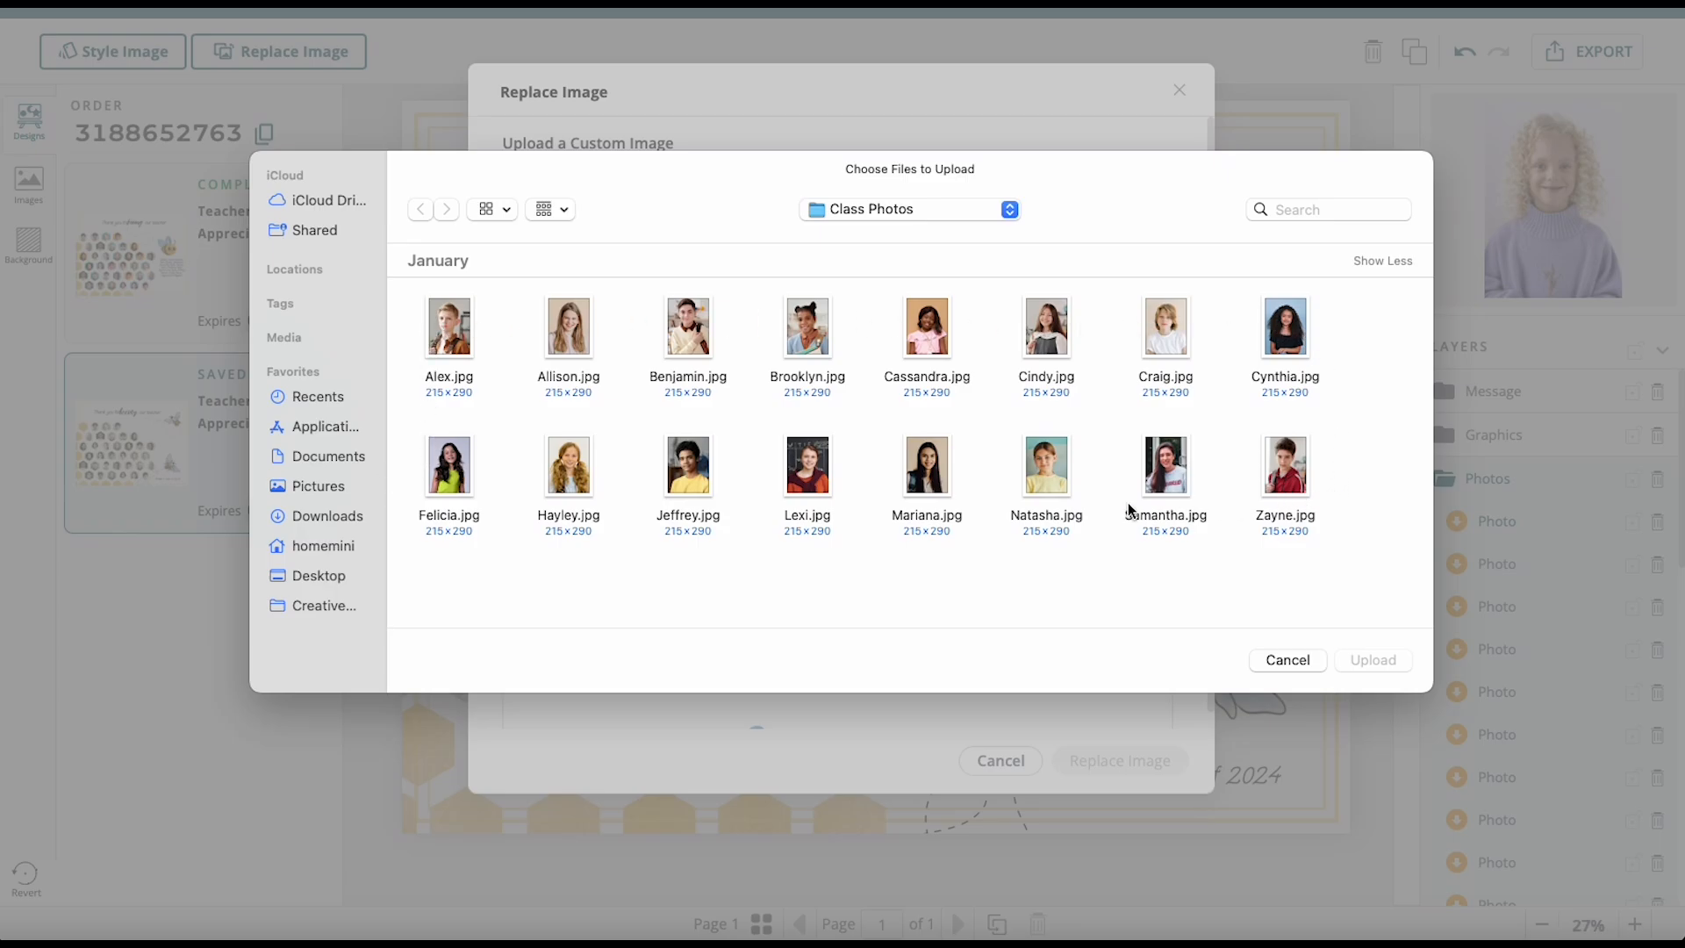
click(443, 335)
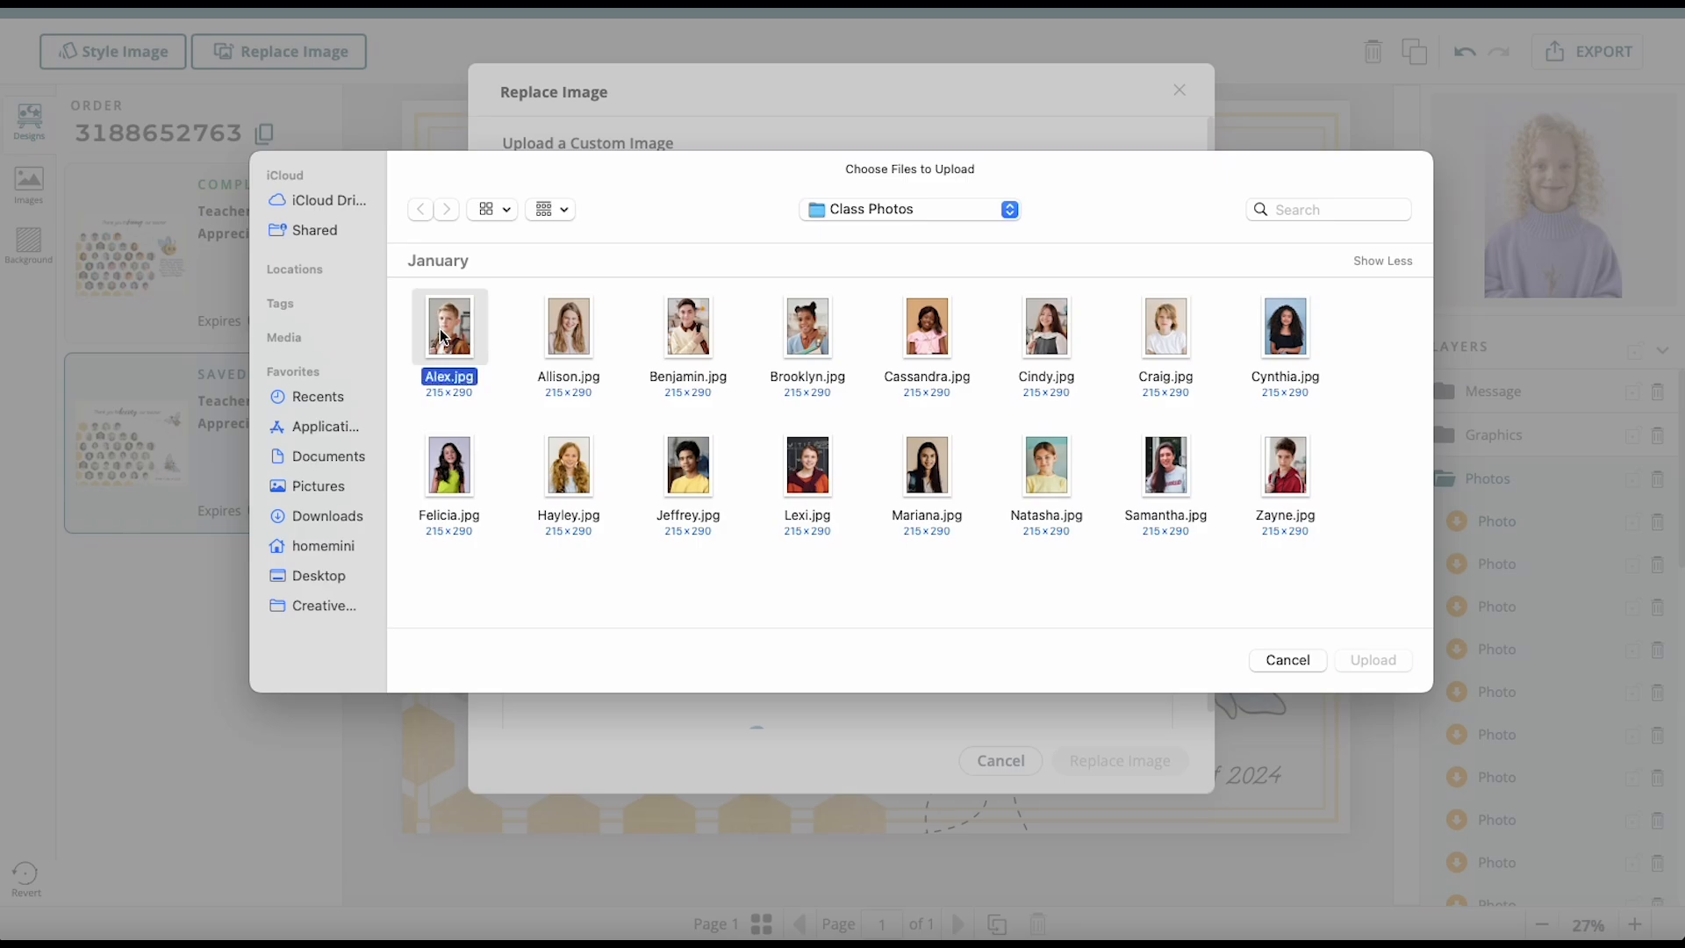
click(1391, 662)
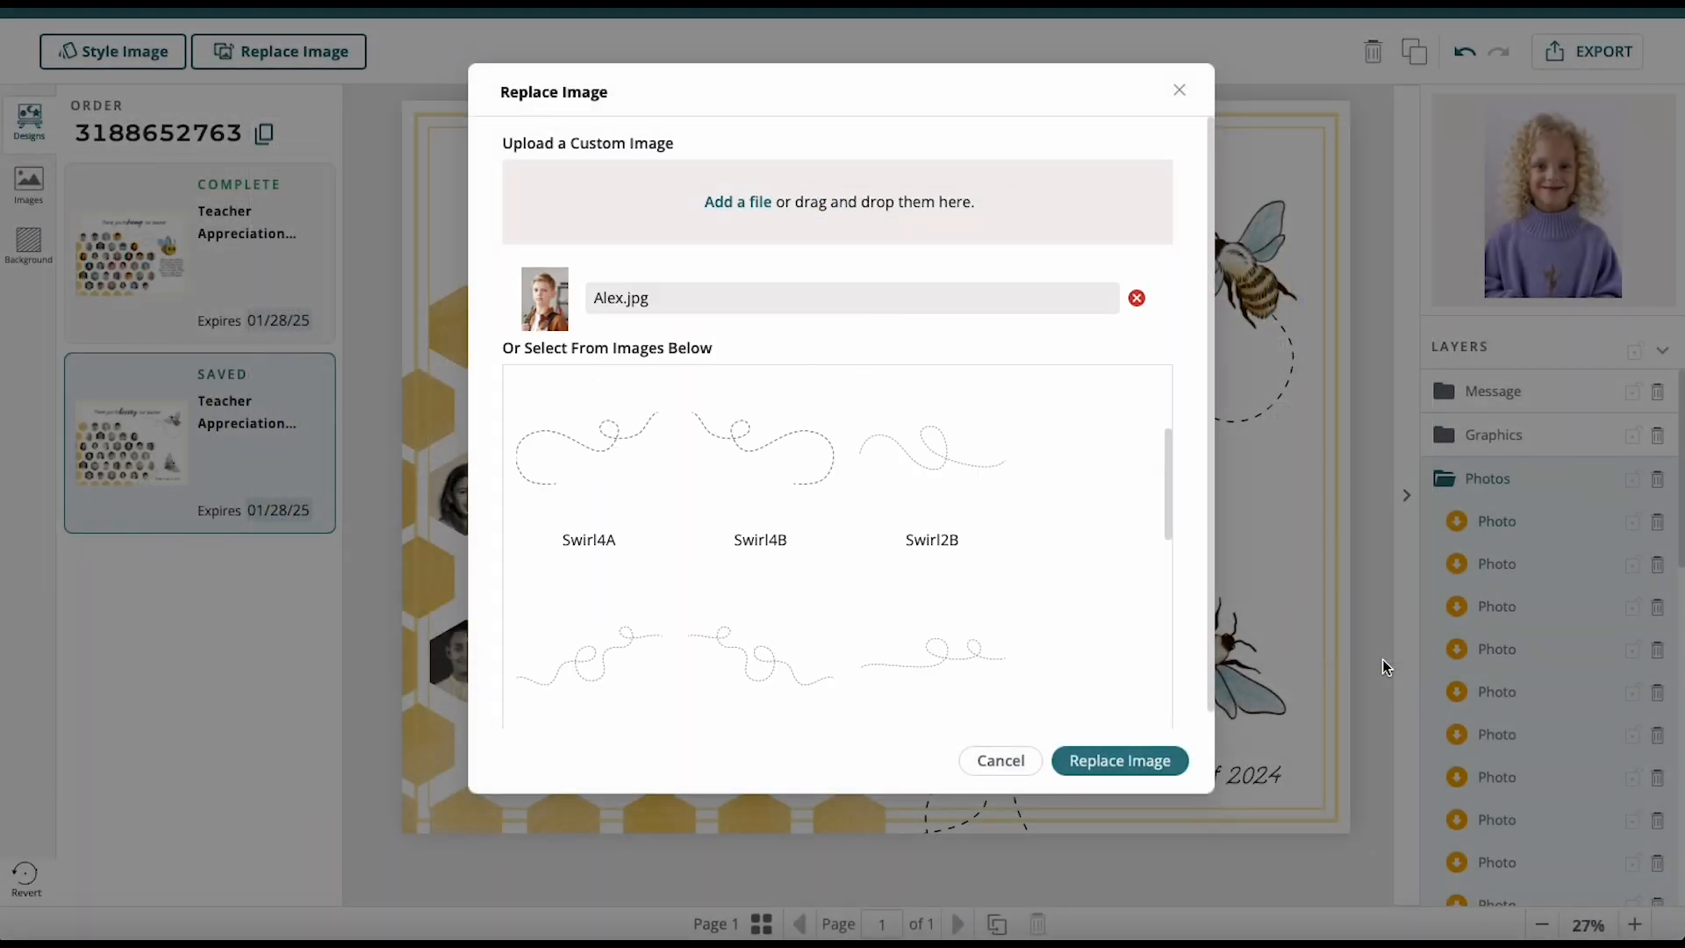
click(1179, 759)
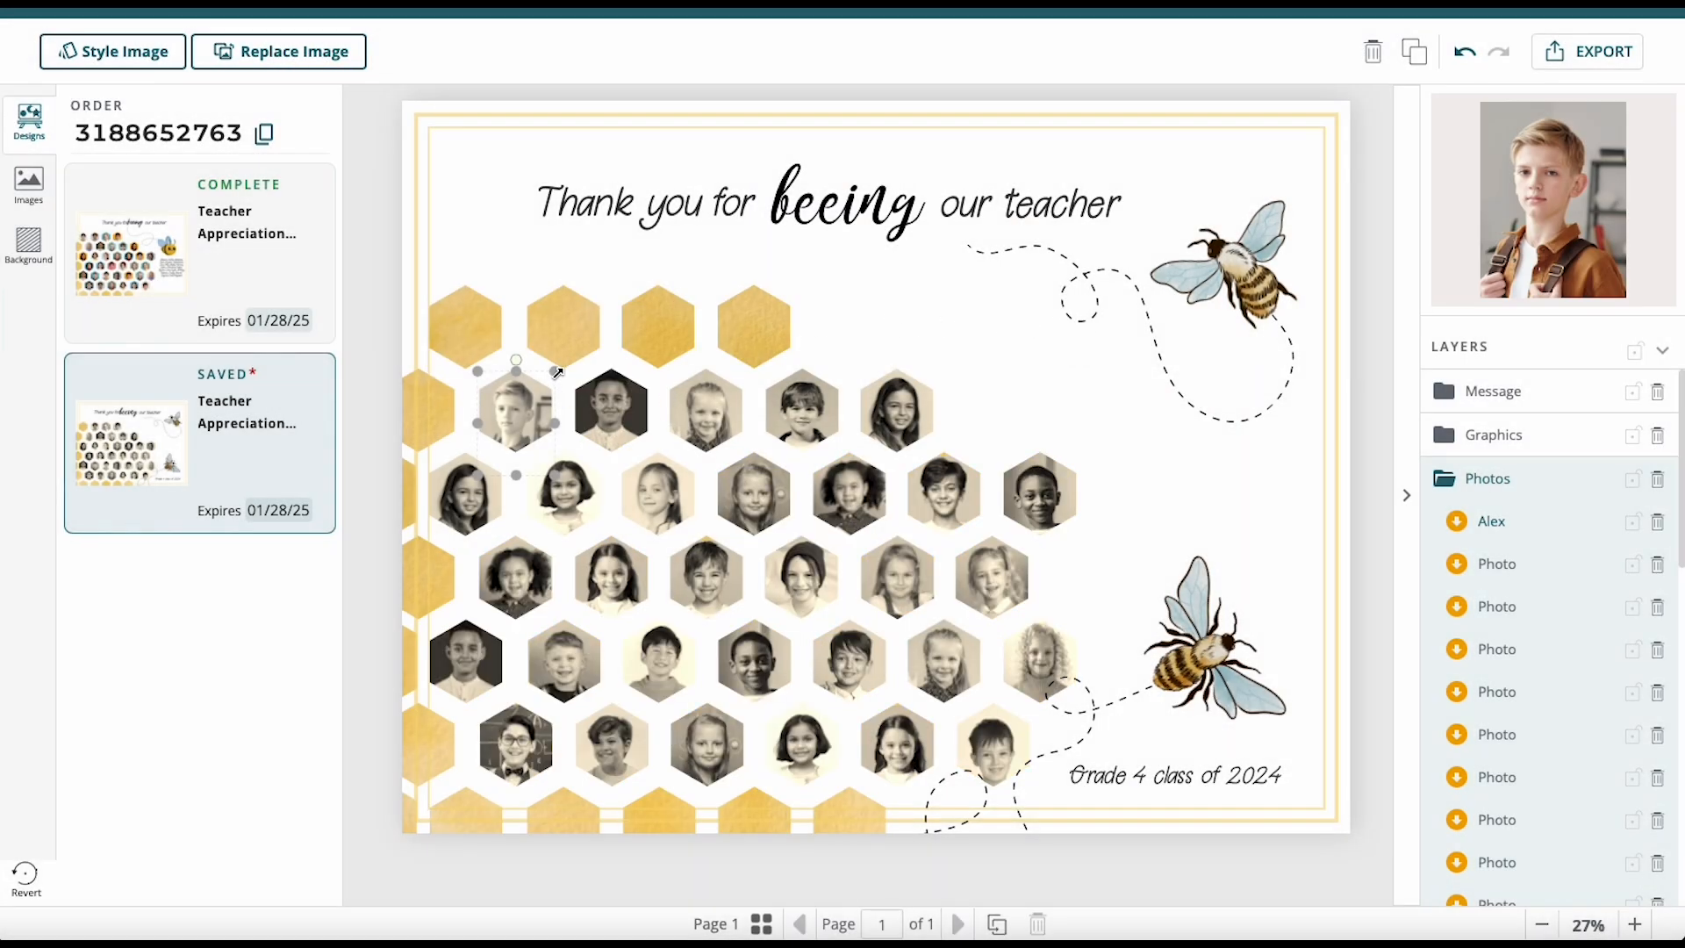
Enlarge Alex's photo slightly and reposition it to fill its hexagon.
drag(555, 371, 559, 364)
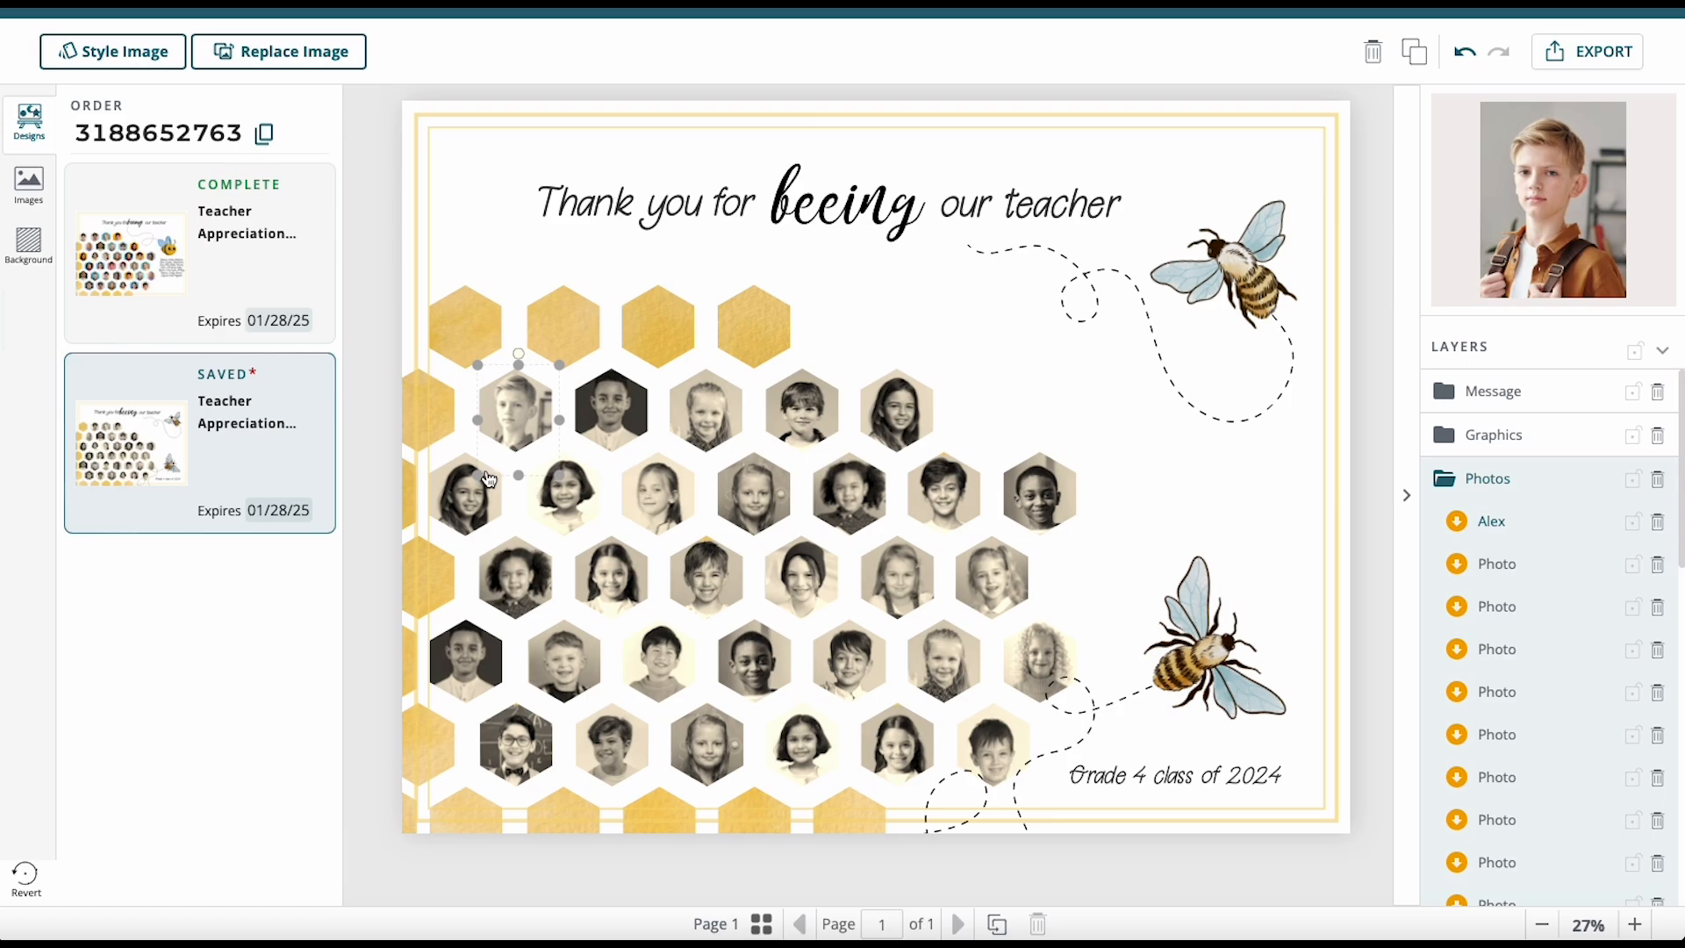
drag(479, 479, 473, 485)
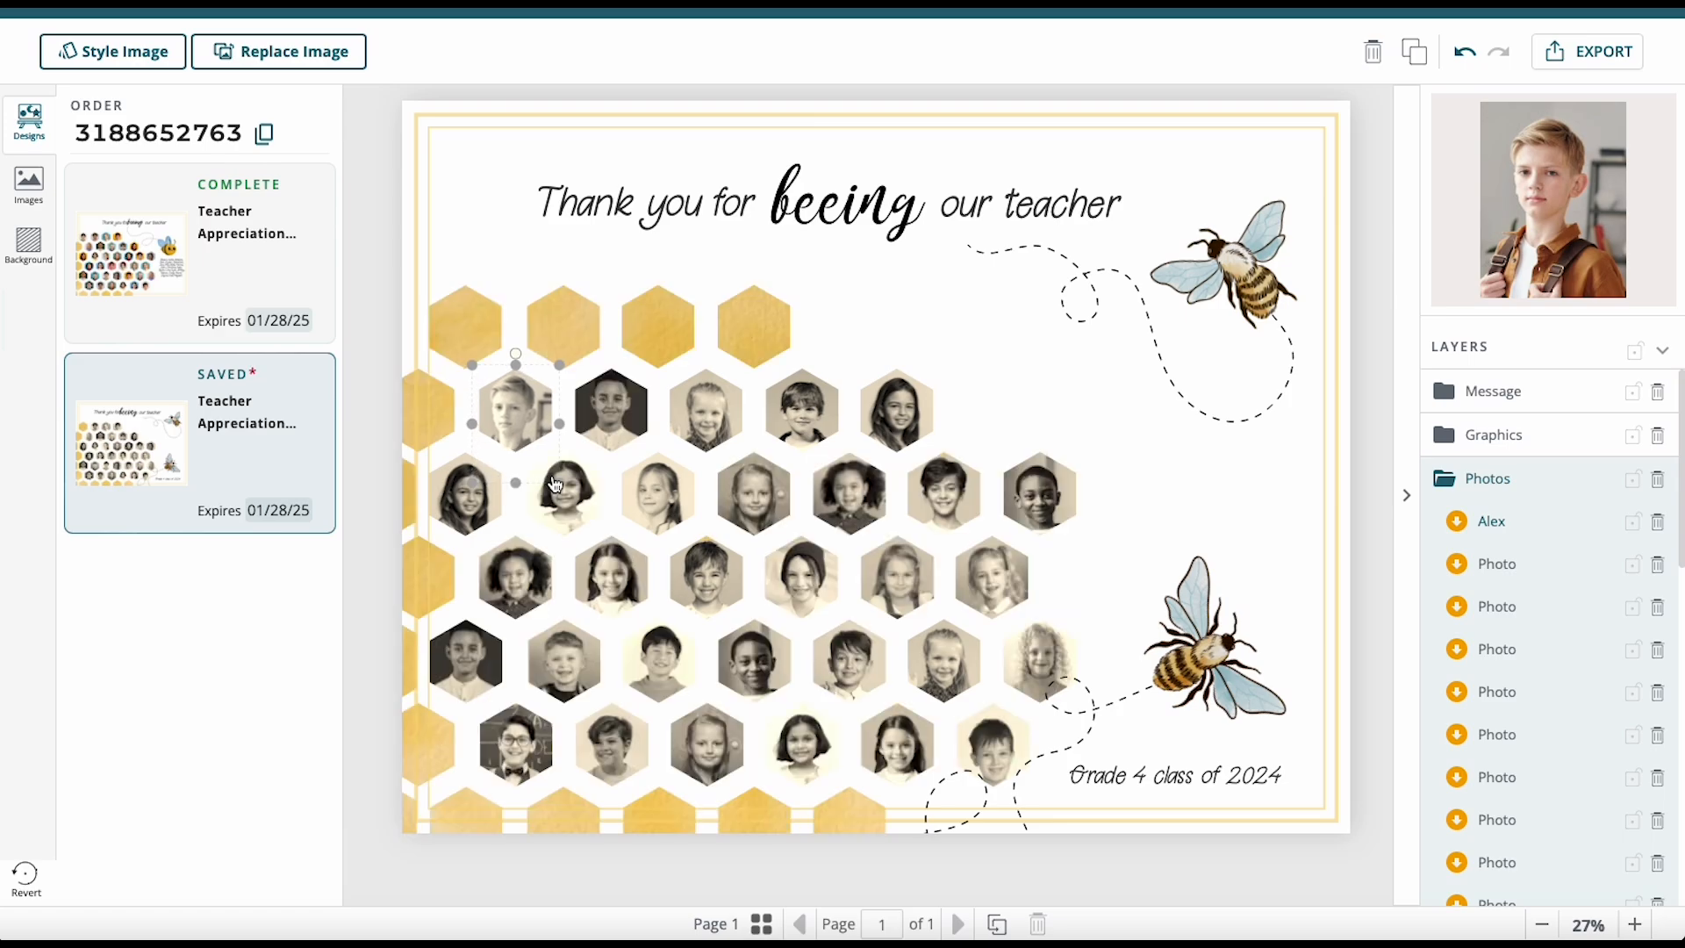
drag(584, 470, 611, 470)
key(Down)
key(Down)
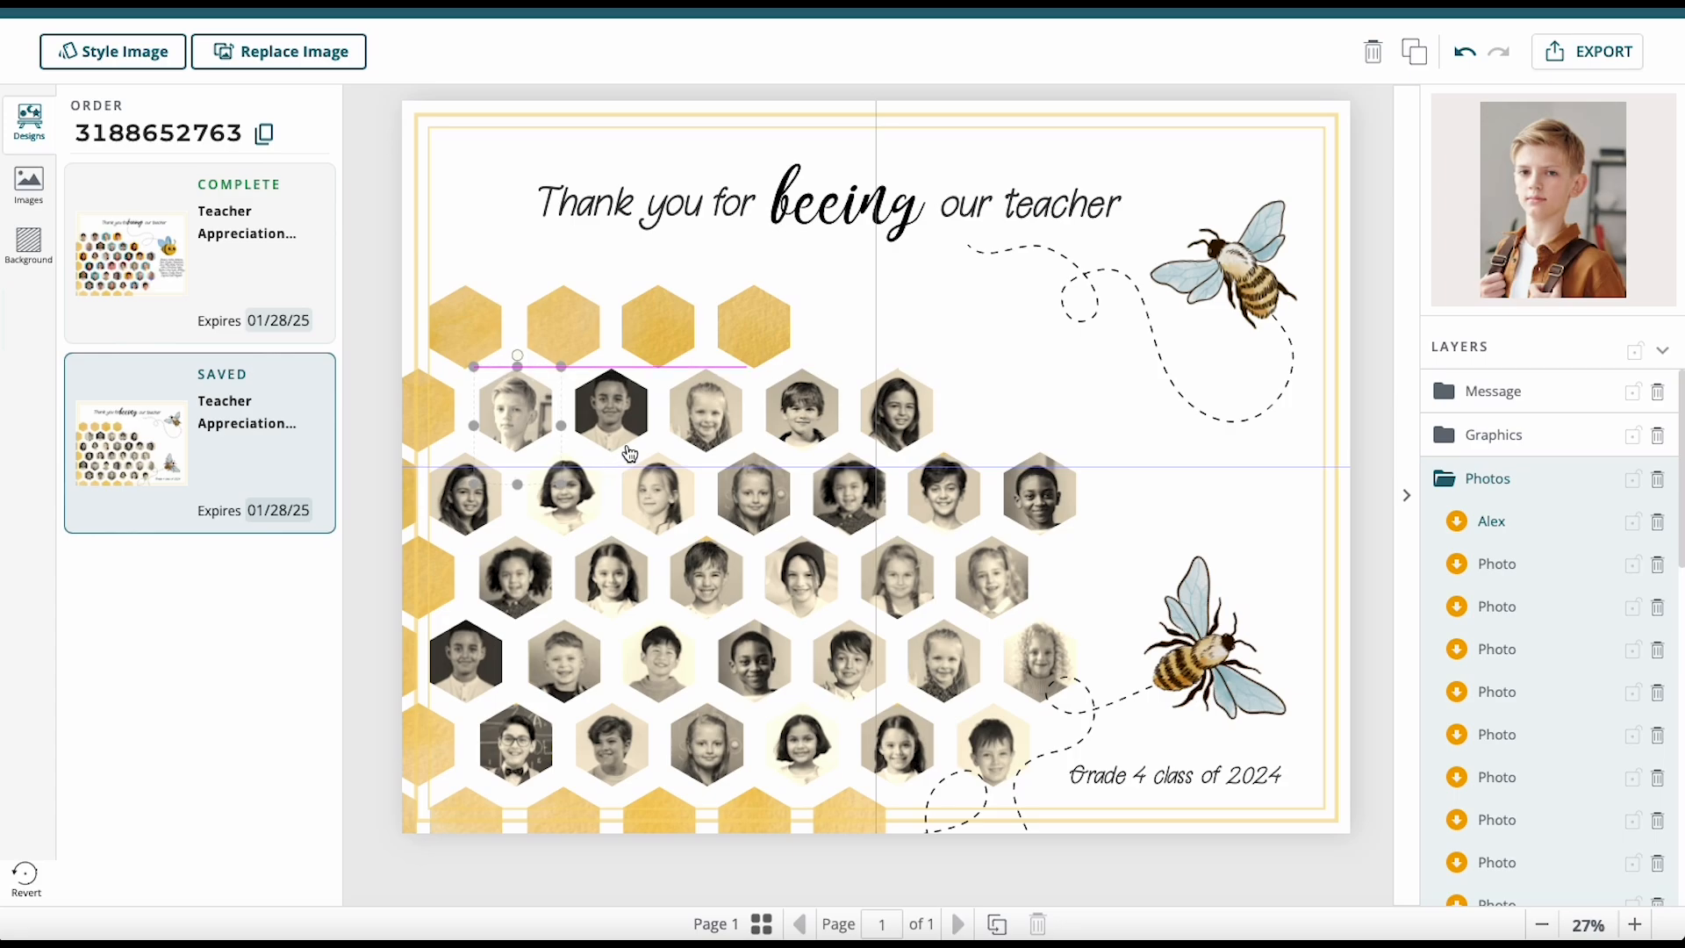
Set the photo's Sepia blend mode intensity to 0 for full colour.
click(164, 59)
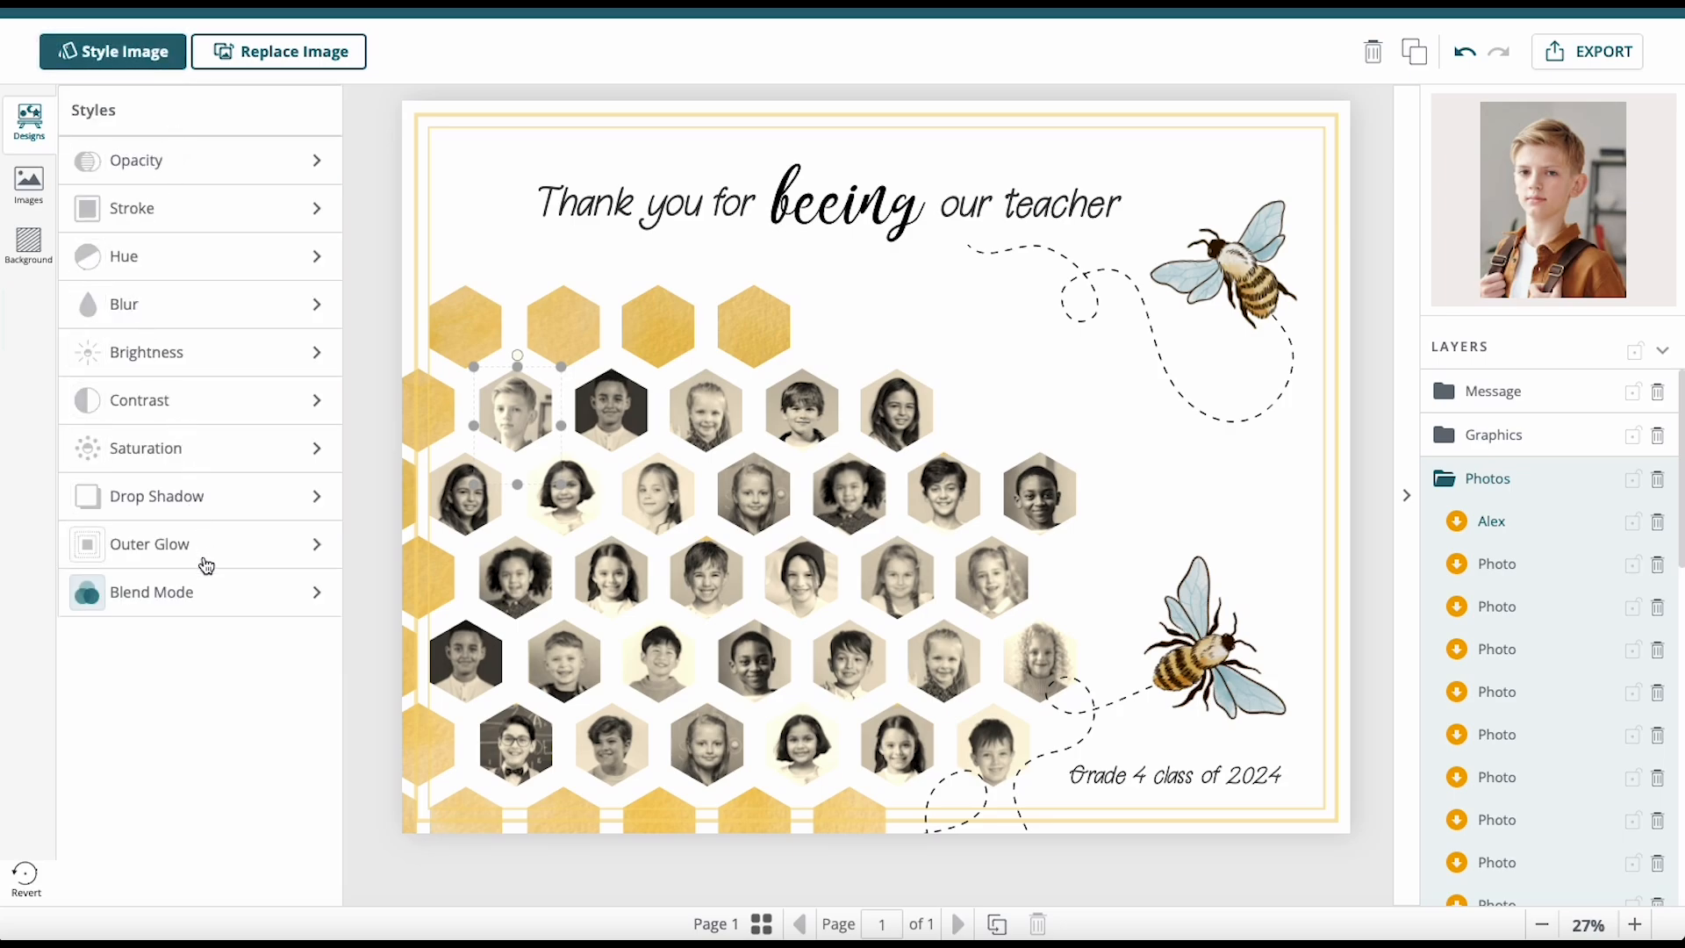
click(156, 593)
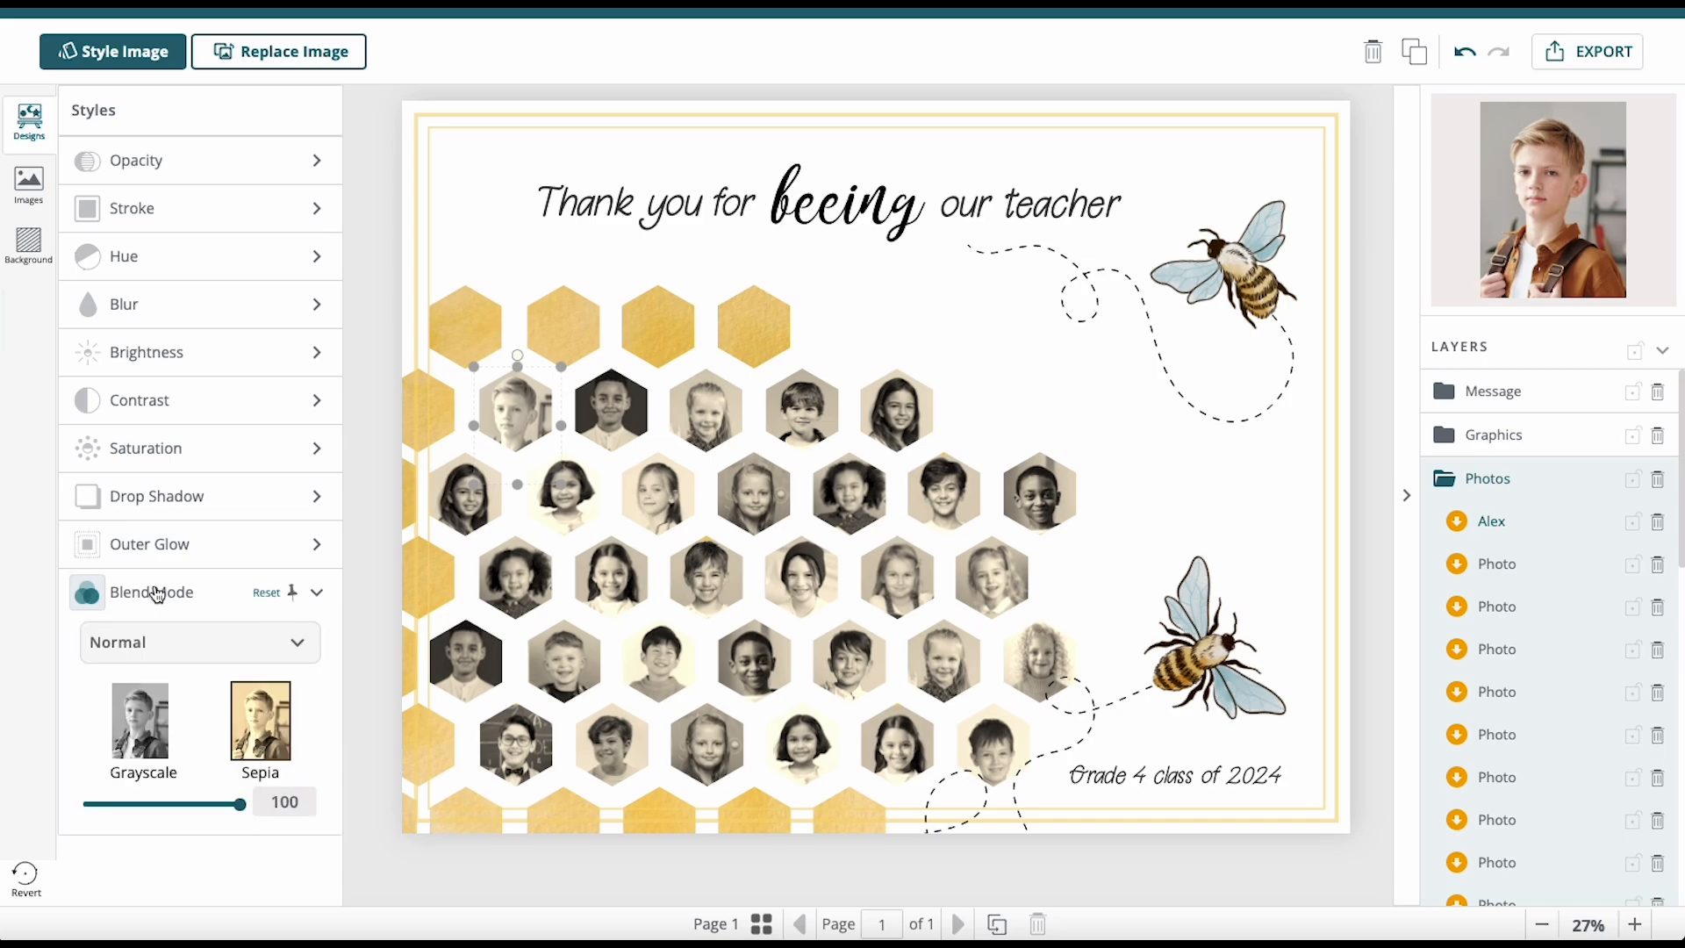
click(145, 743)
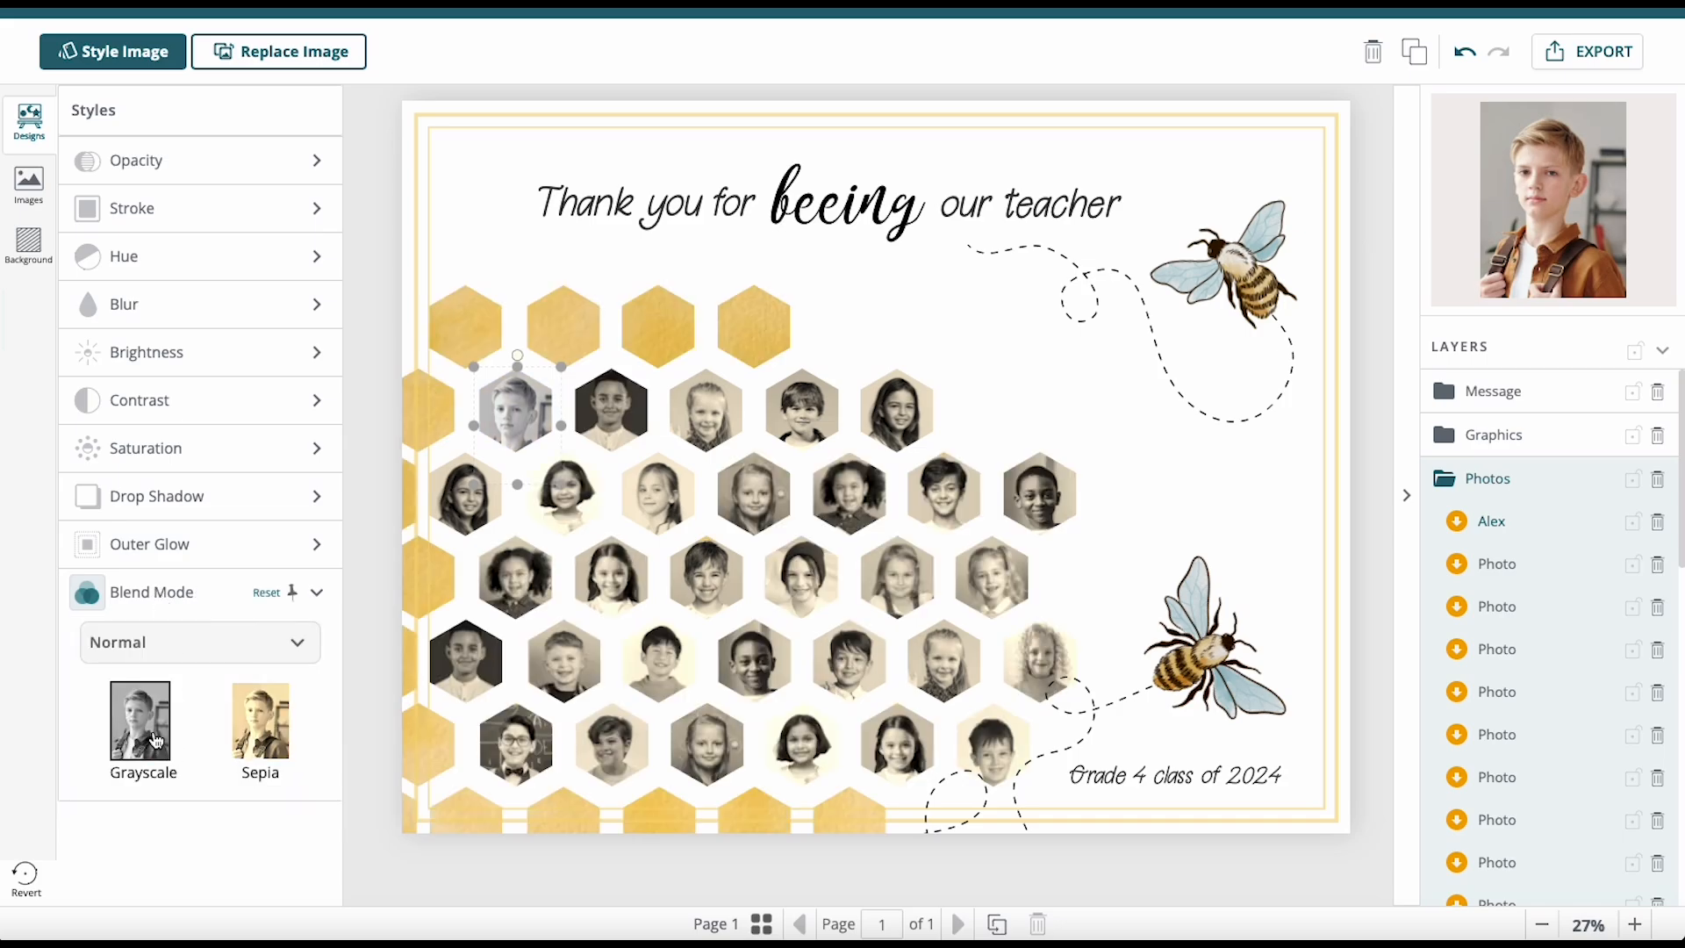
click(248, 728)
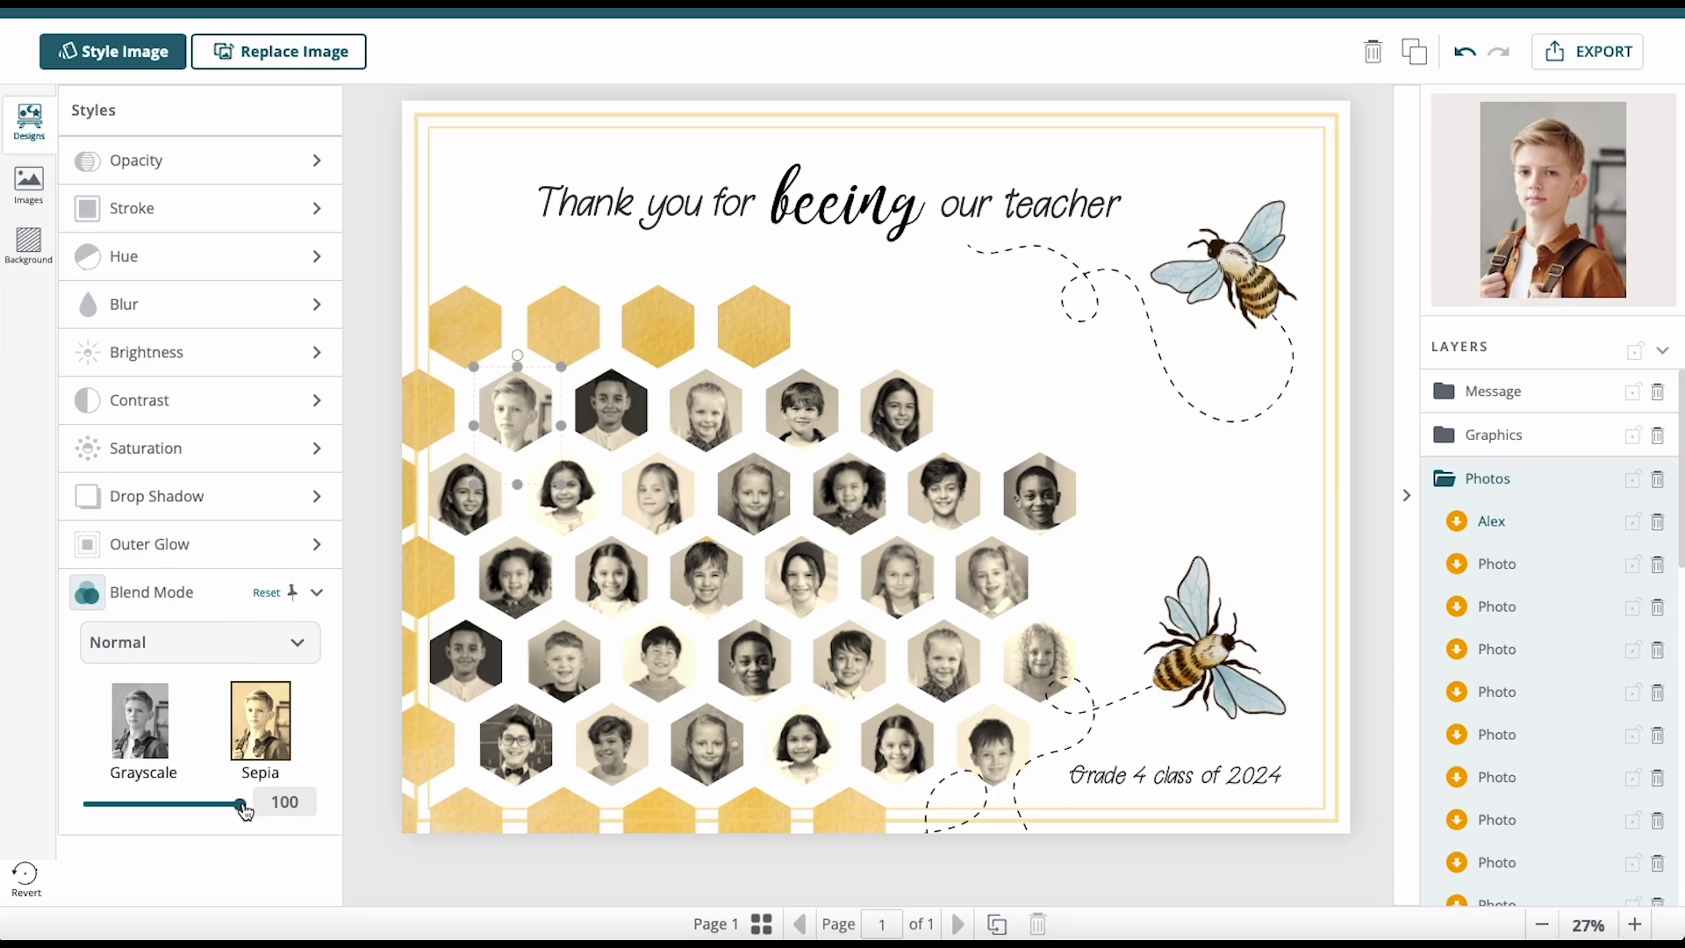
drag(242, 808, 68, 804)
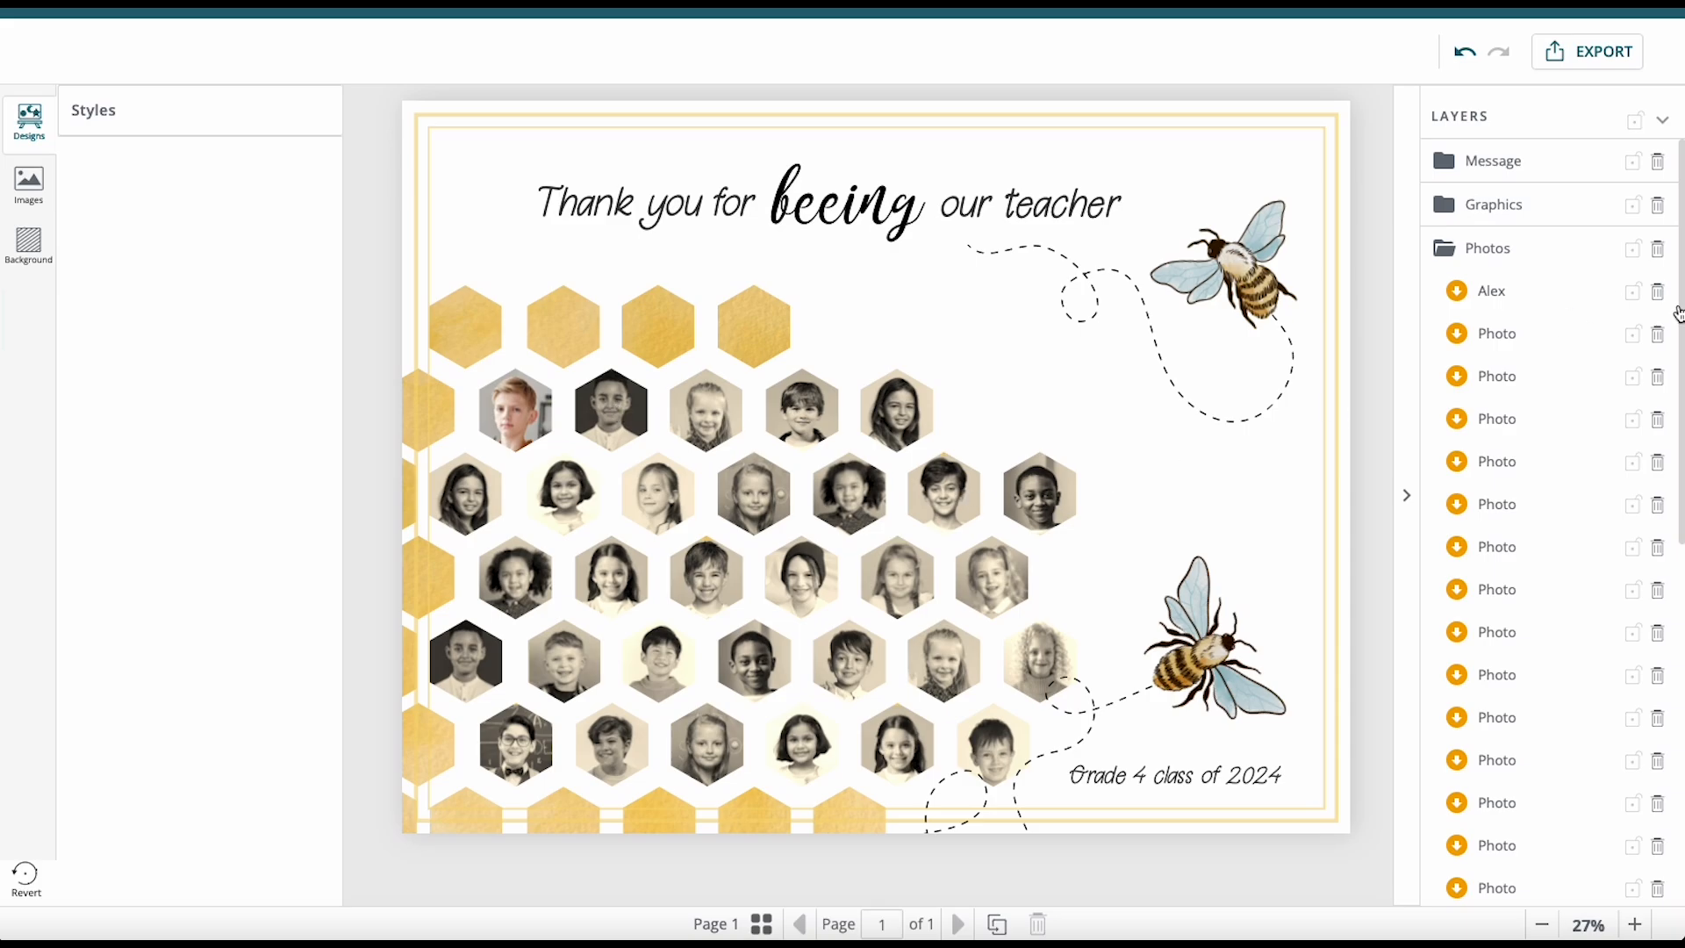
Delete one row-two photo, replace the girl's photo with Allison.jpg, and set its sepia to 0.
click(1658, 335)
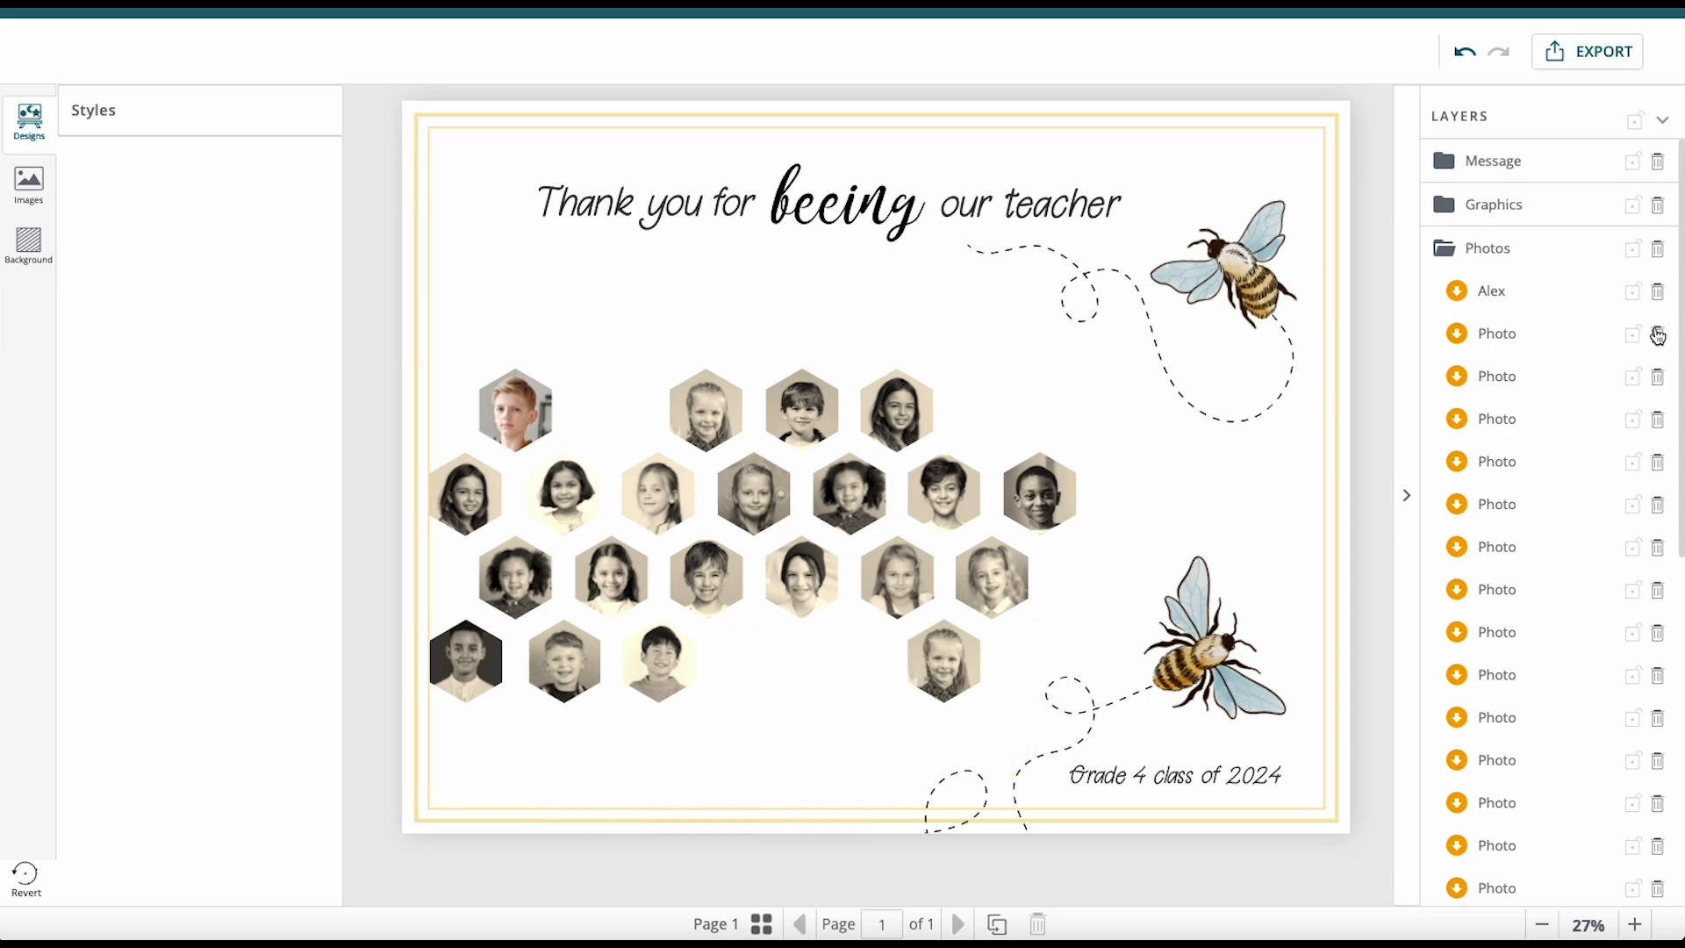
click(1504, 332)
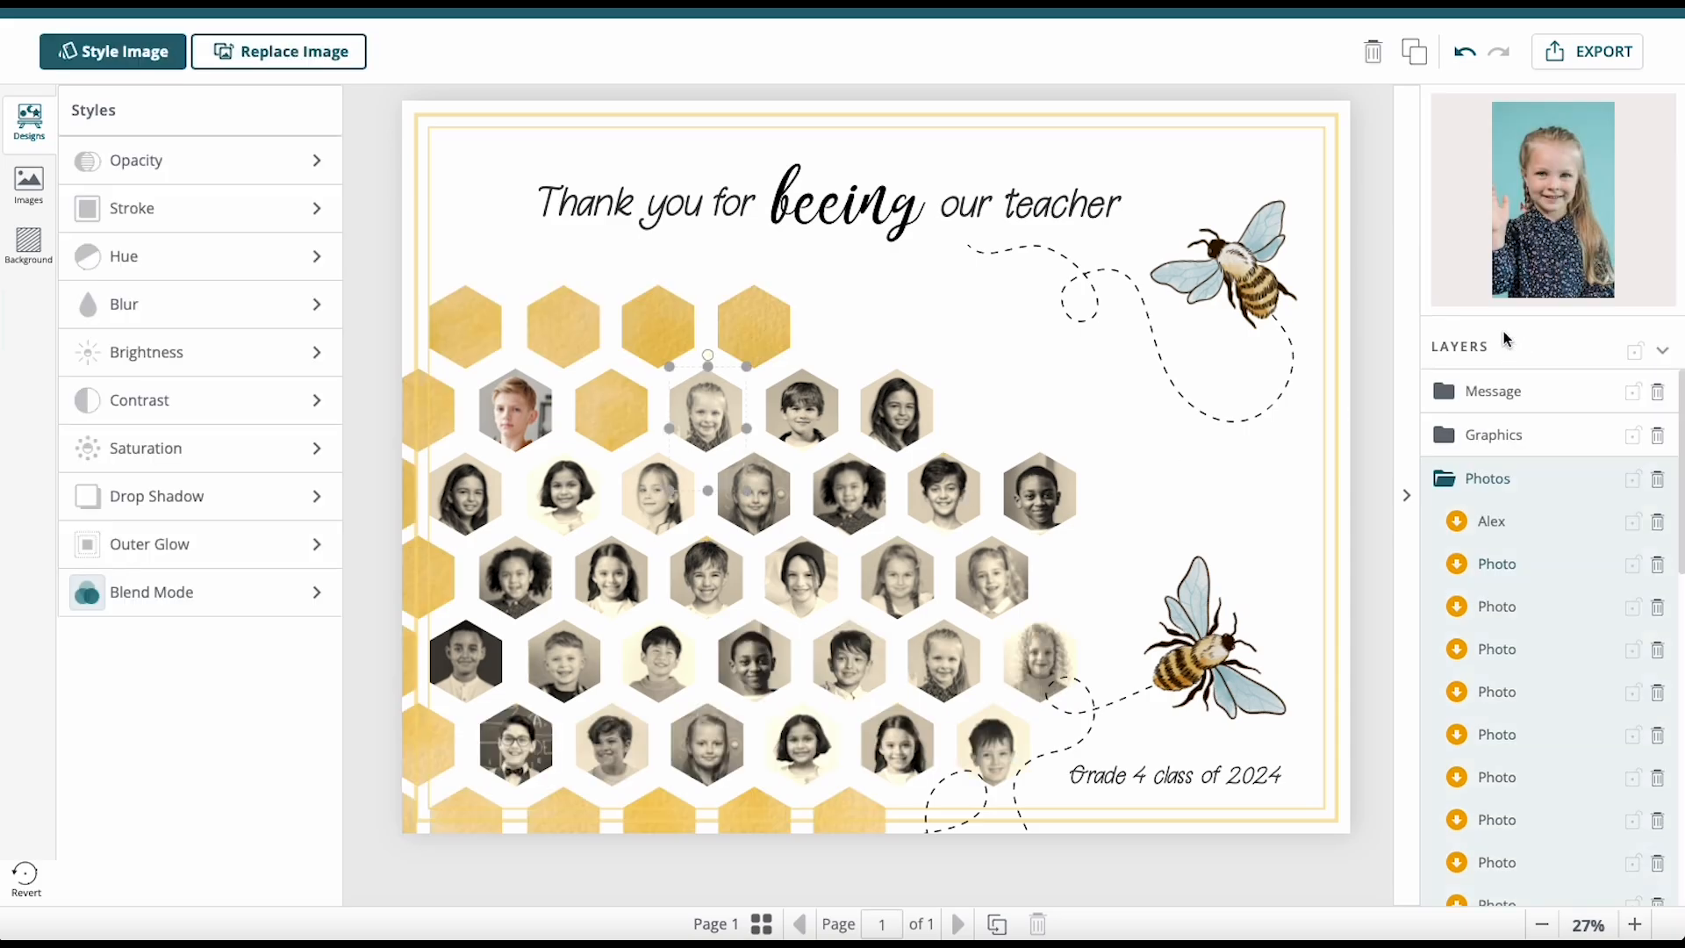
click(308, 65)
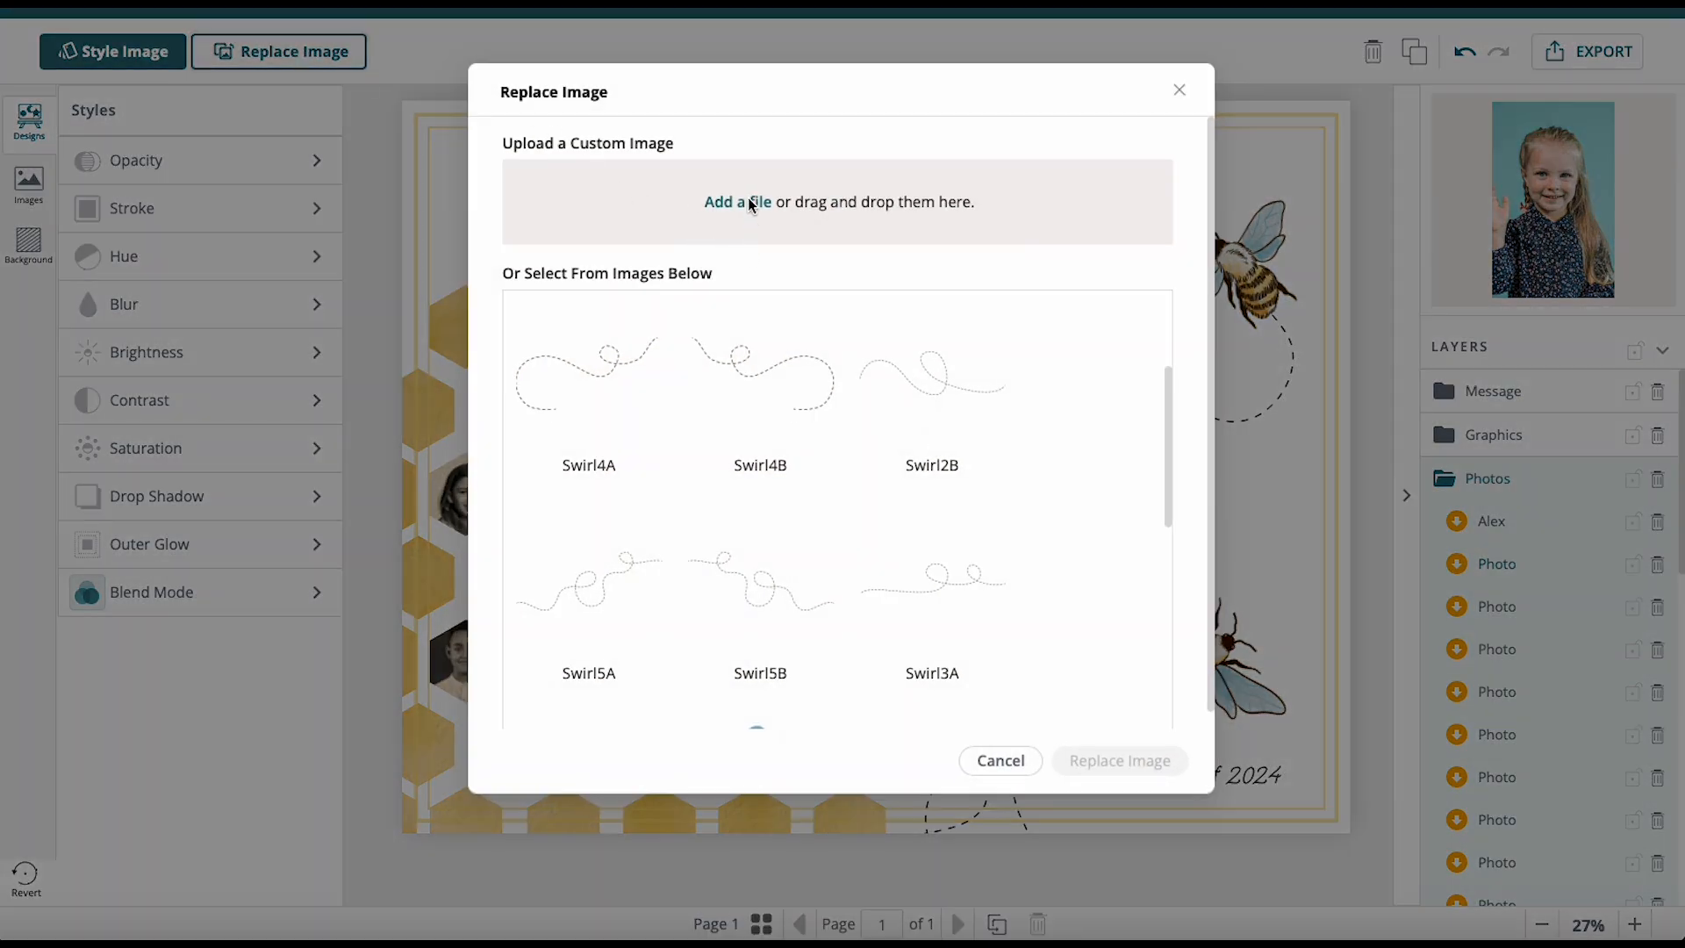
click(748, 200)
click(566, 338)
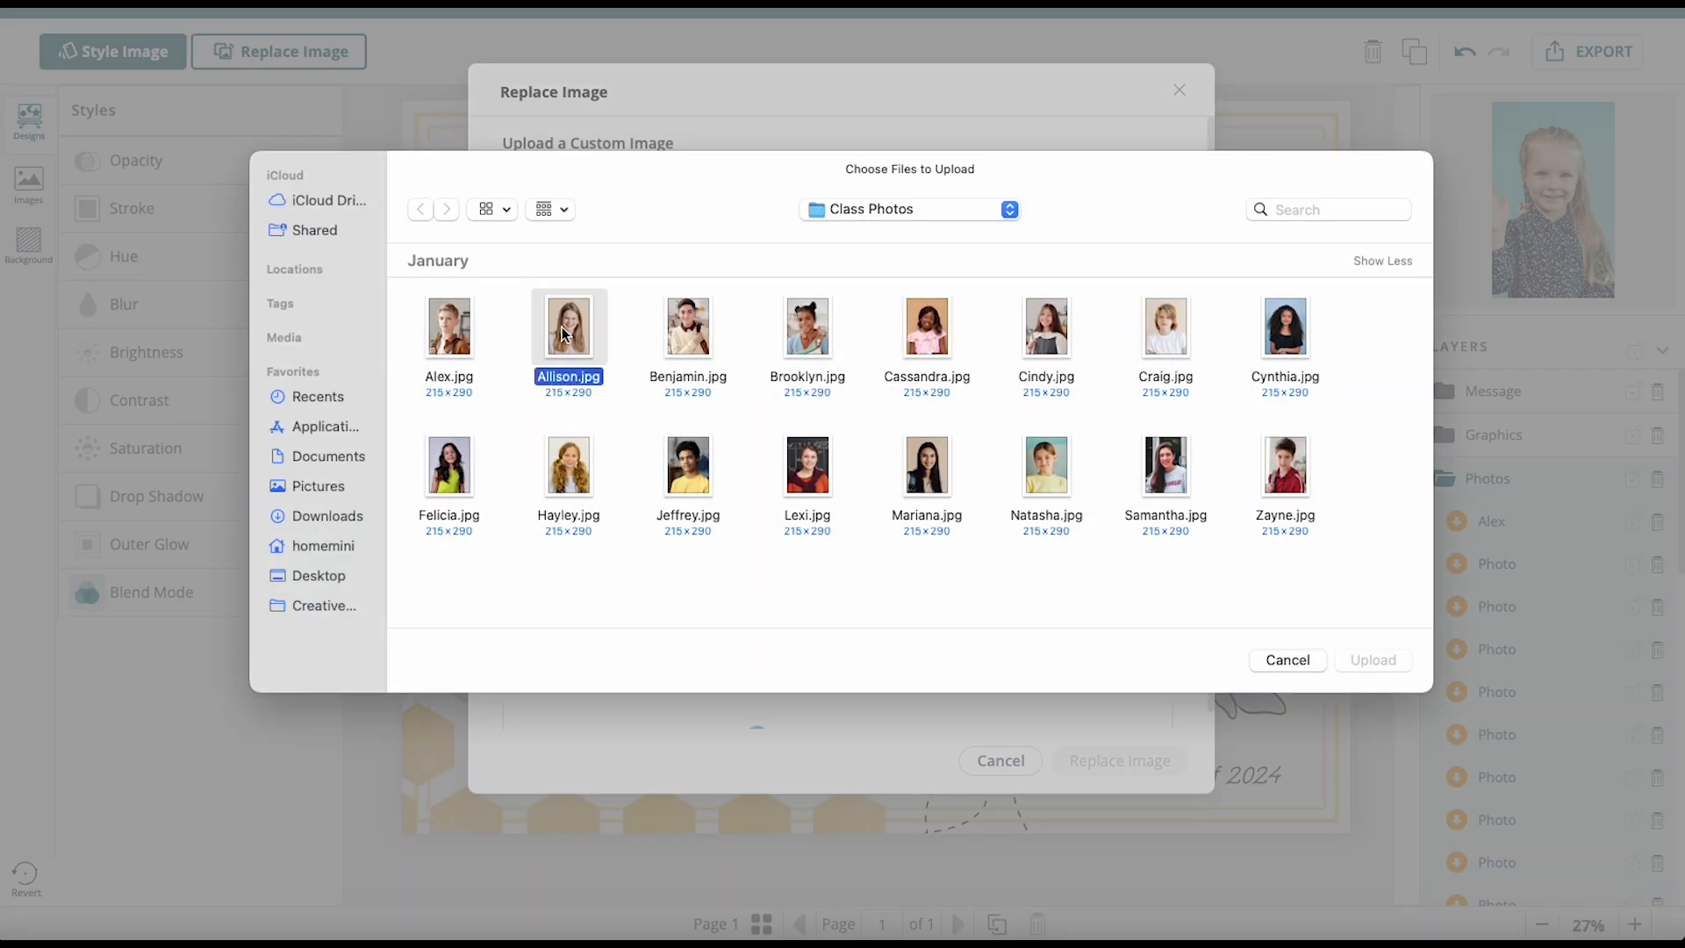
click(1374, 662)
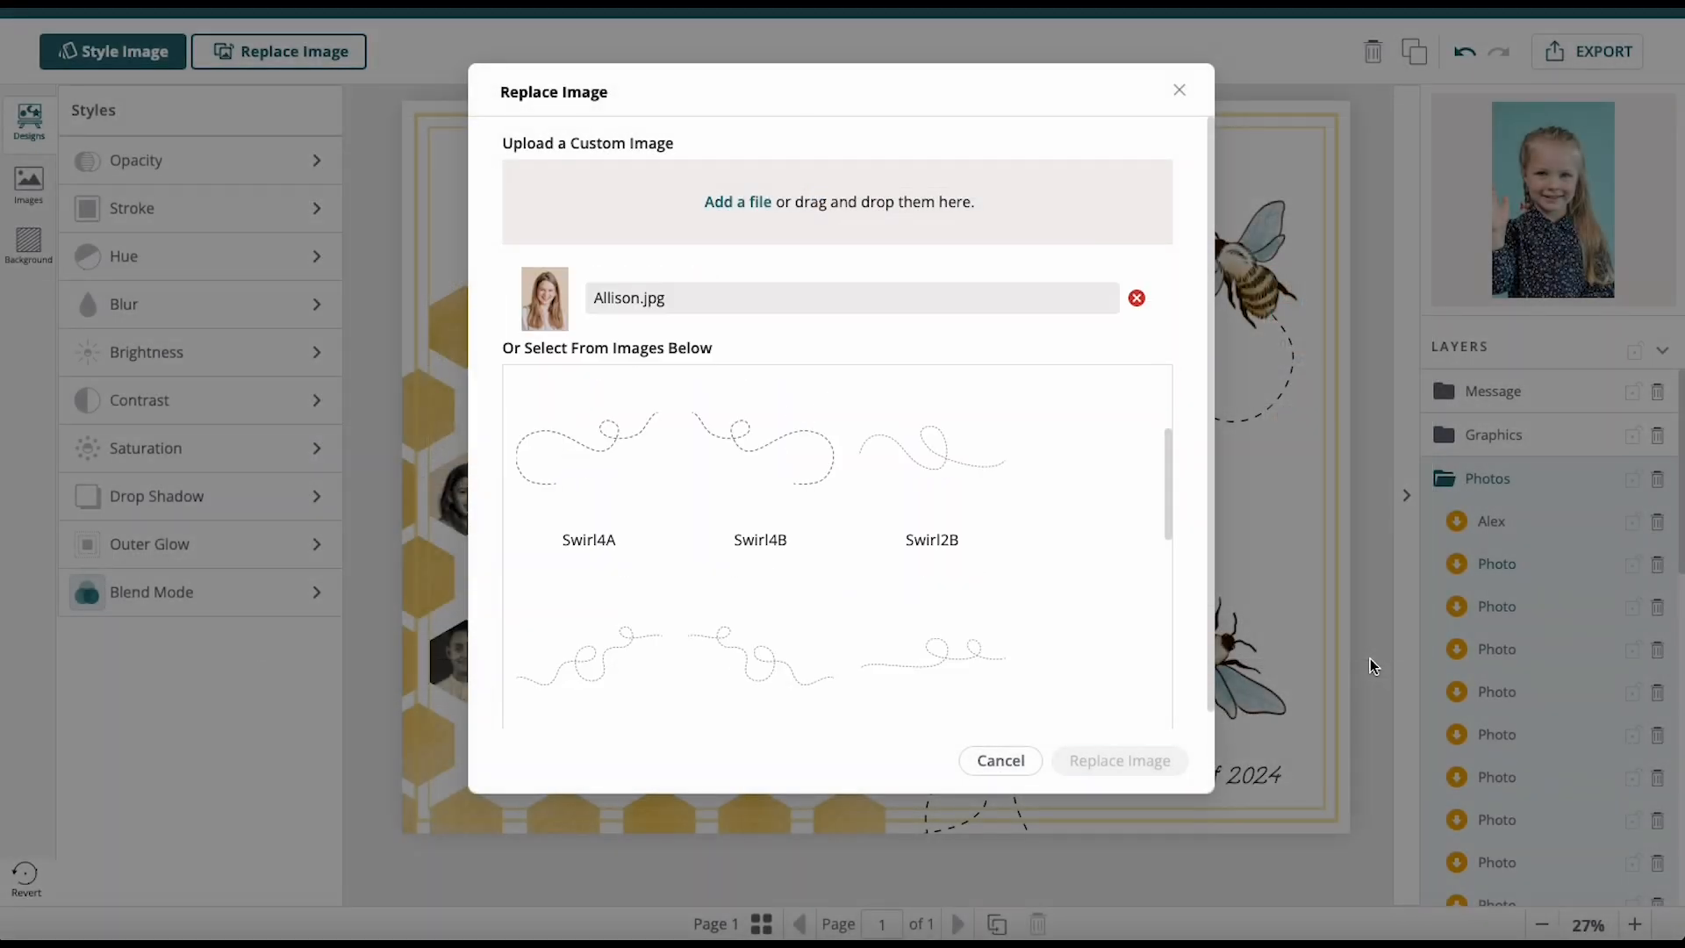
click(1135, 764)
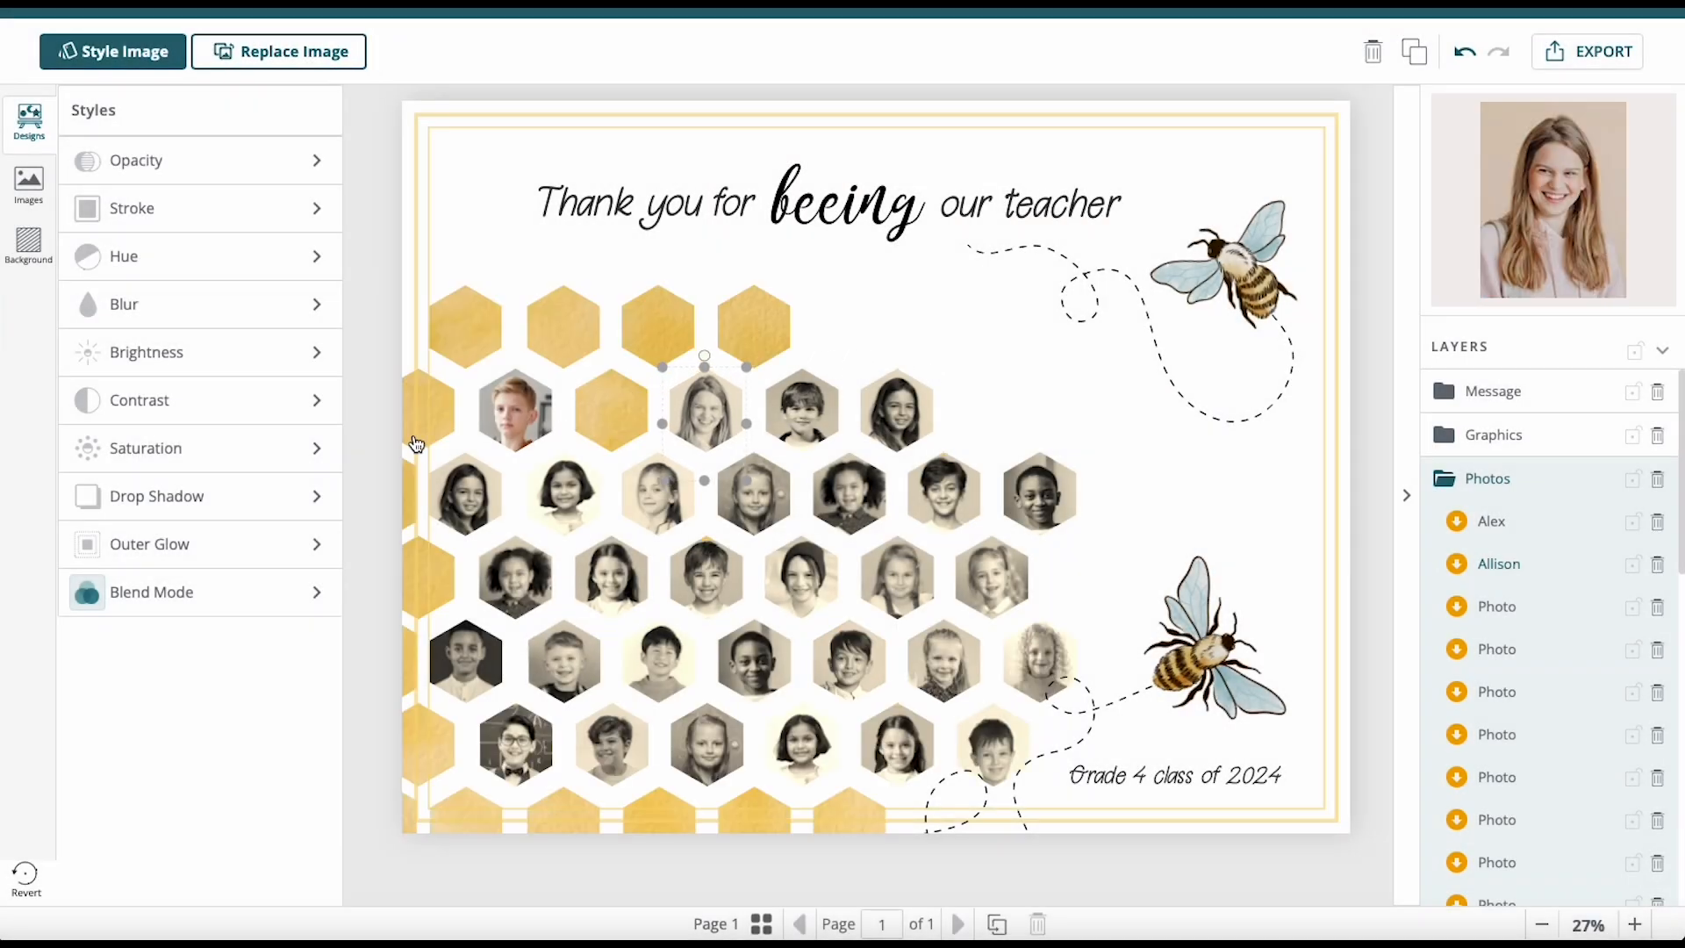
click(206, 608)
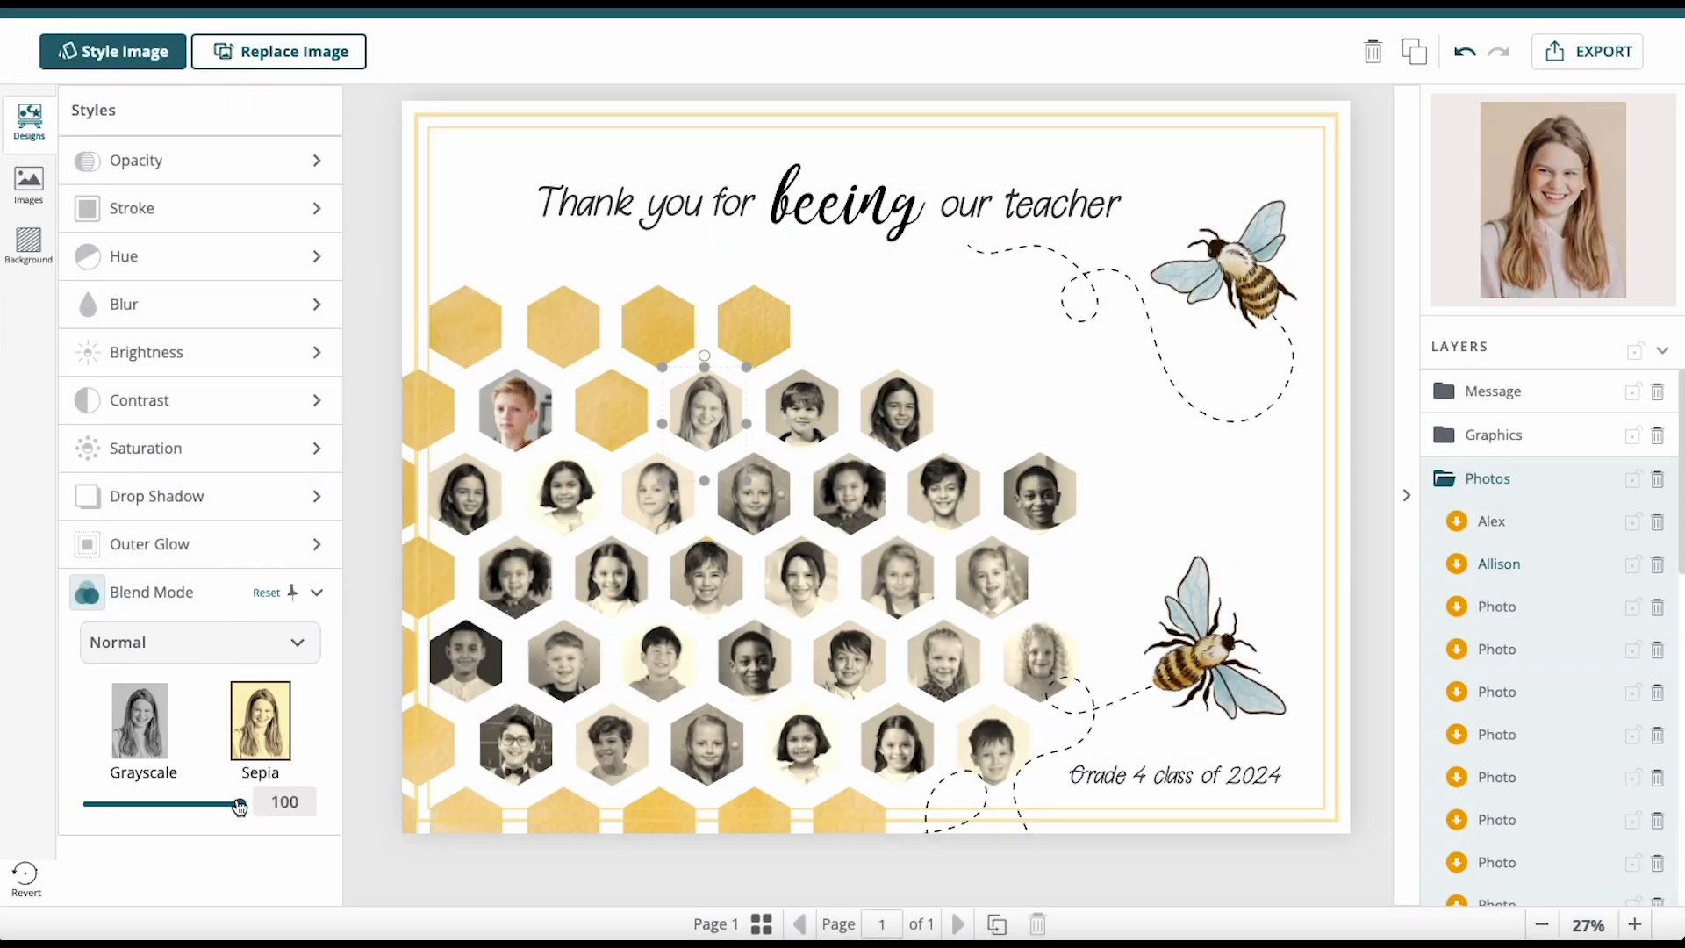
drag(230, 811, 70, 812)
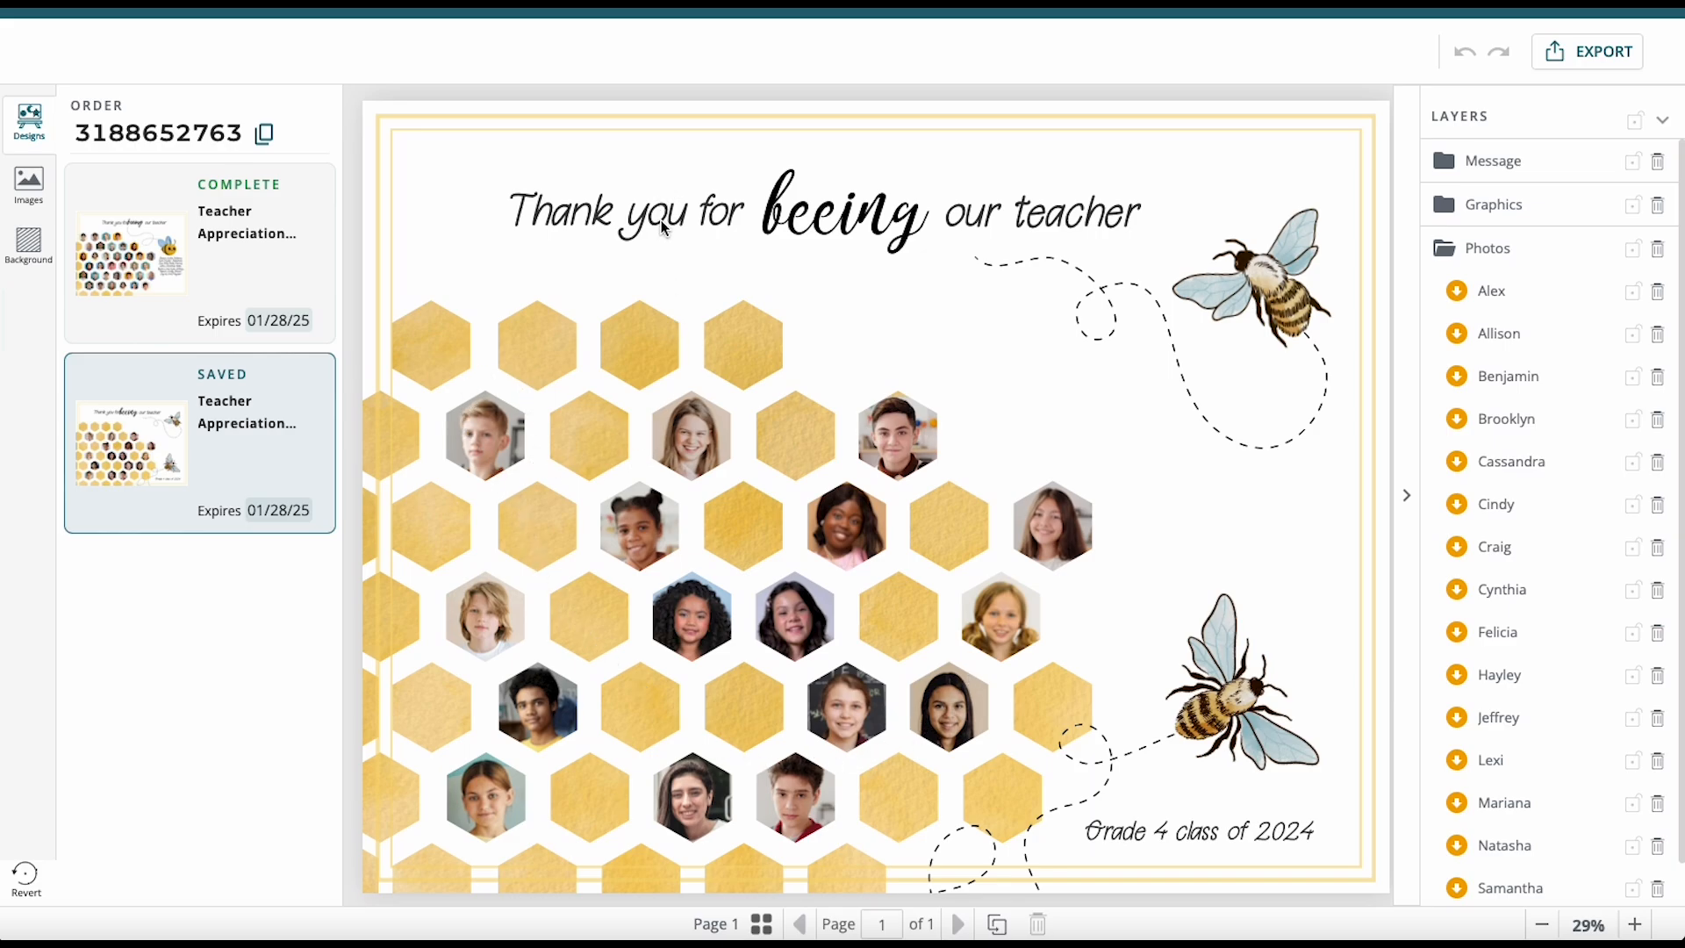
Move the heading top left, prefix the teacher's name, and line up 'beeing our teacher' on one line.
click(626, 224)
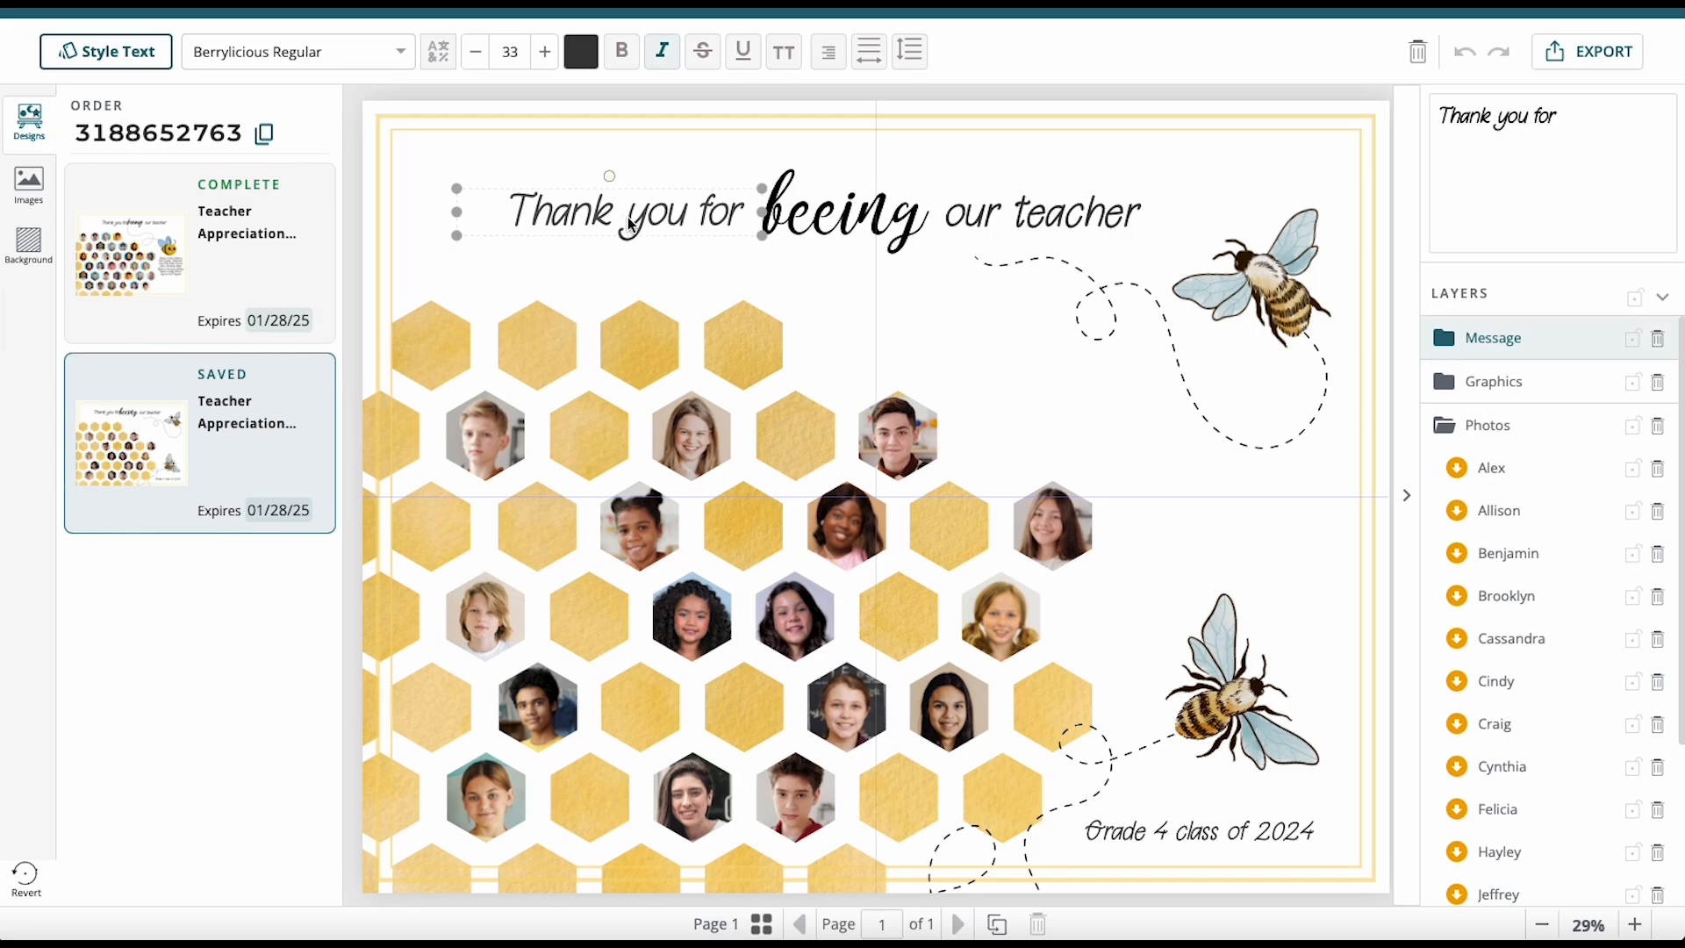
drag(628, 225, 573, 186)
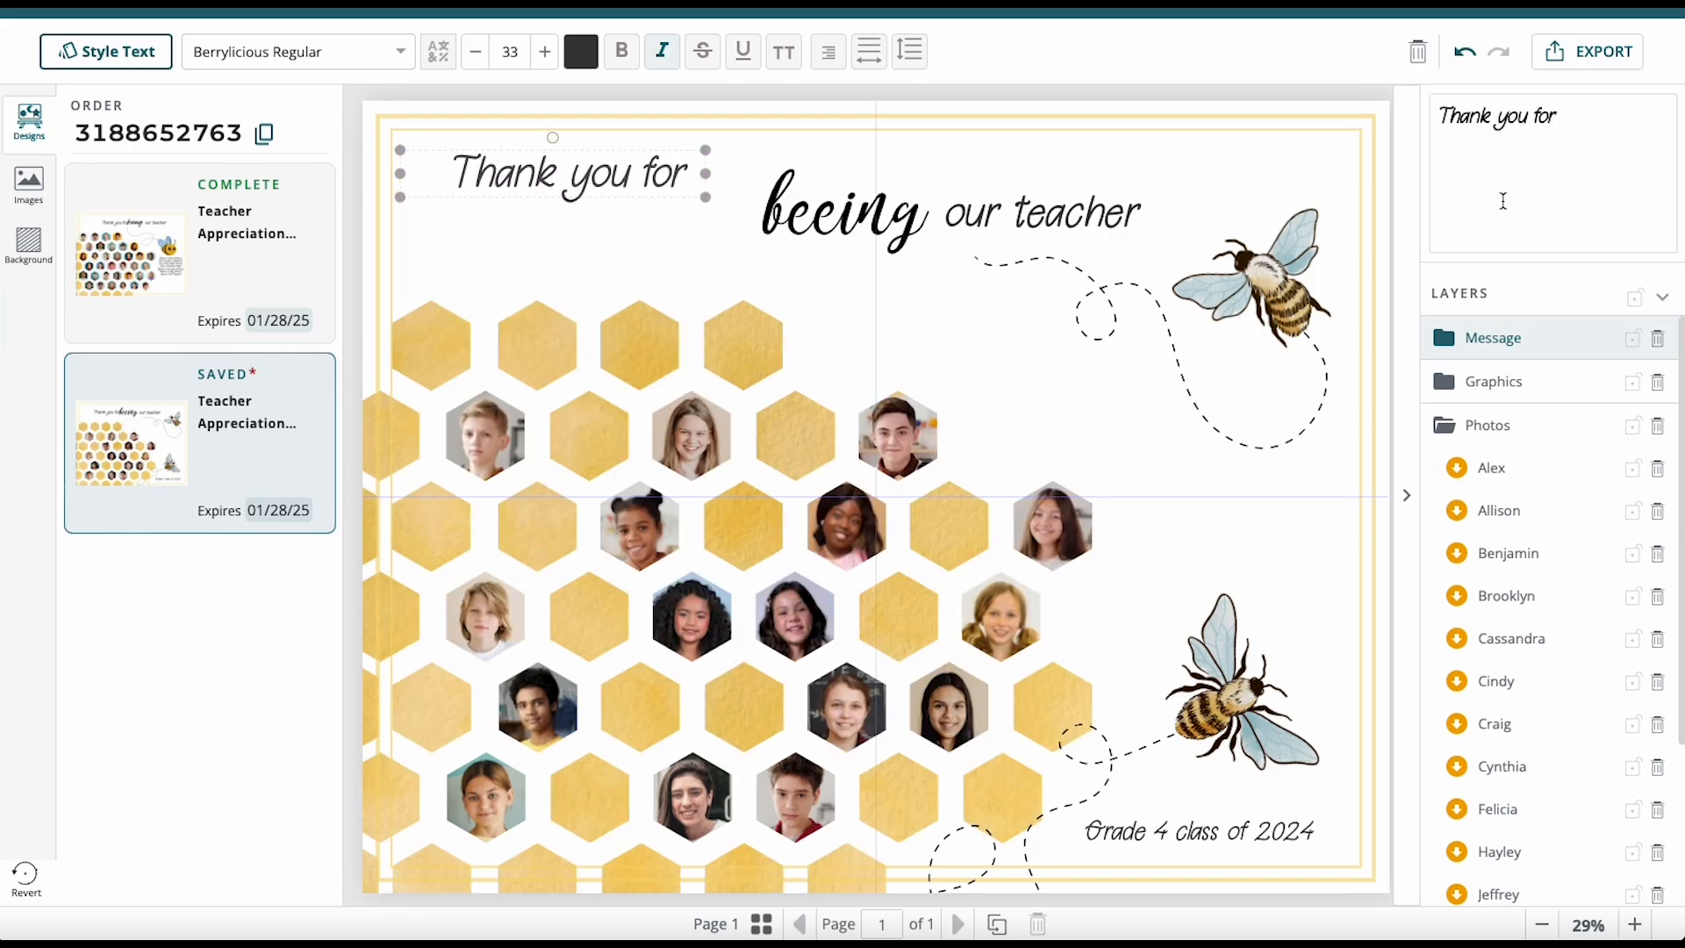
click(1447, 117)
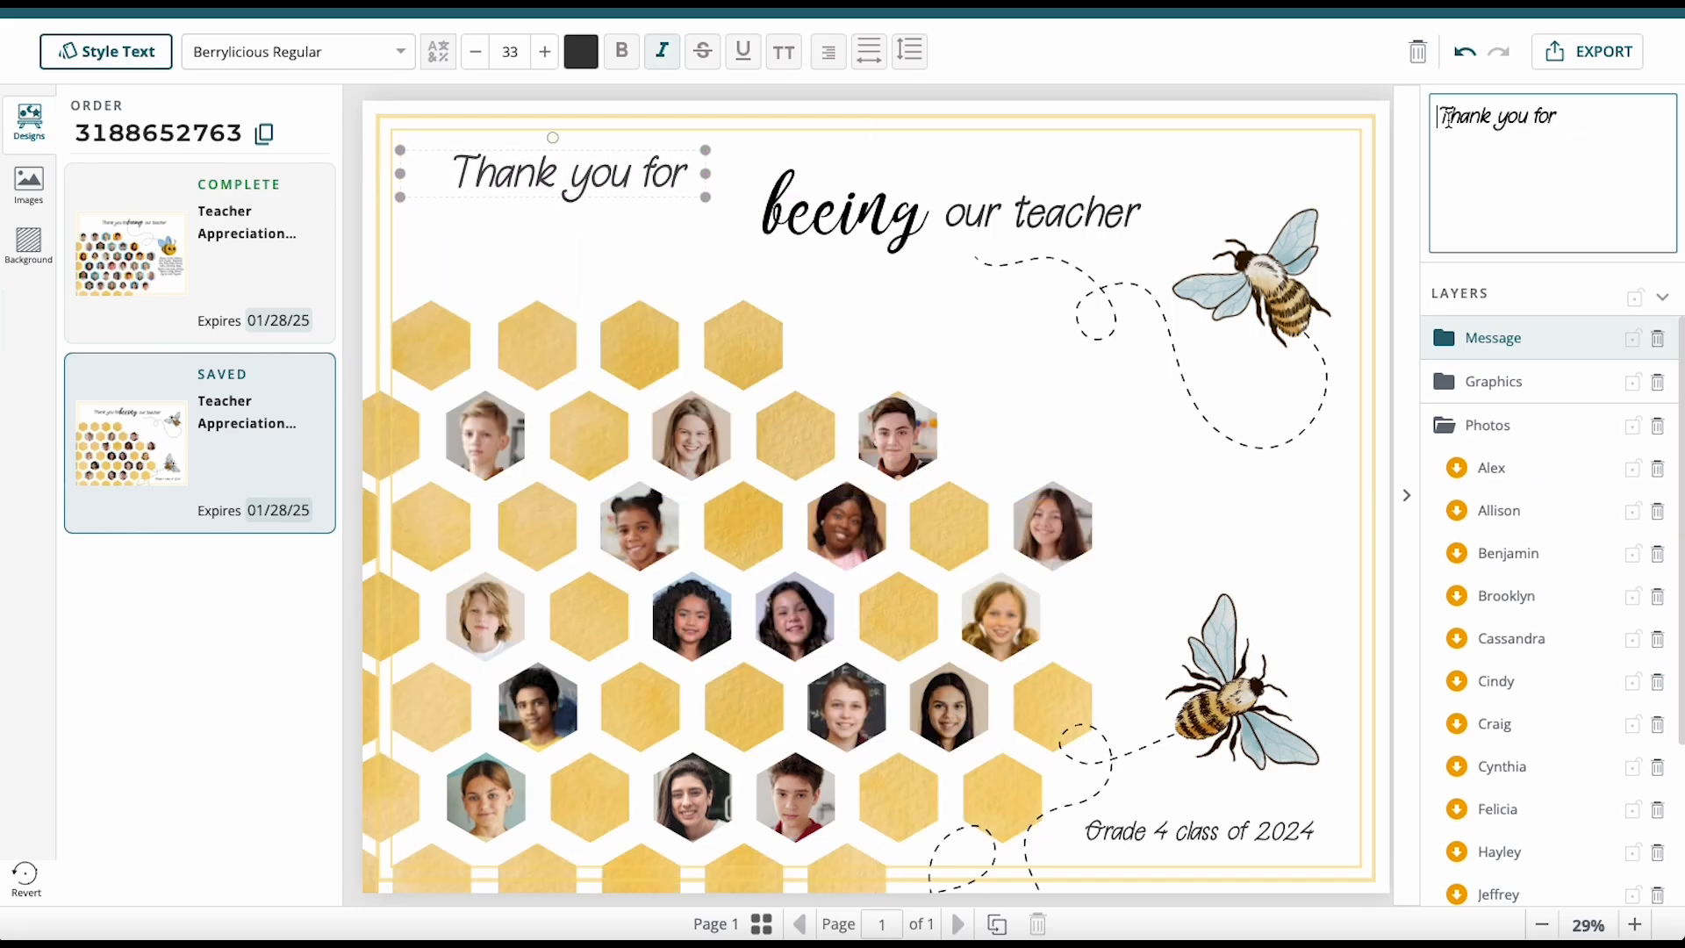
text(Mr.)
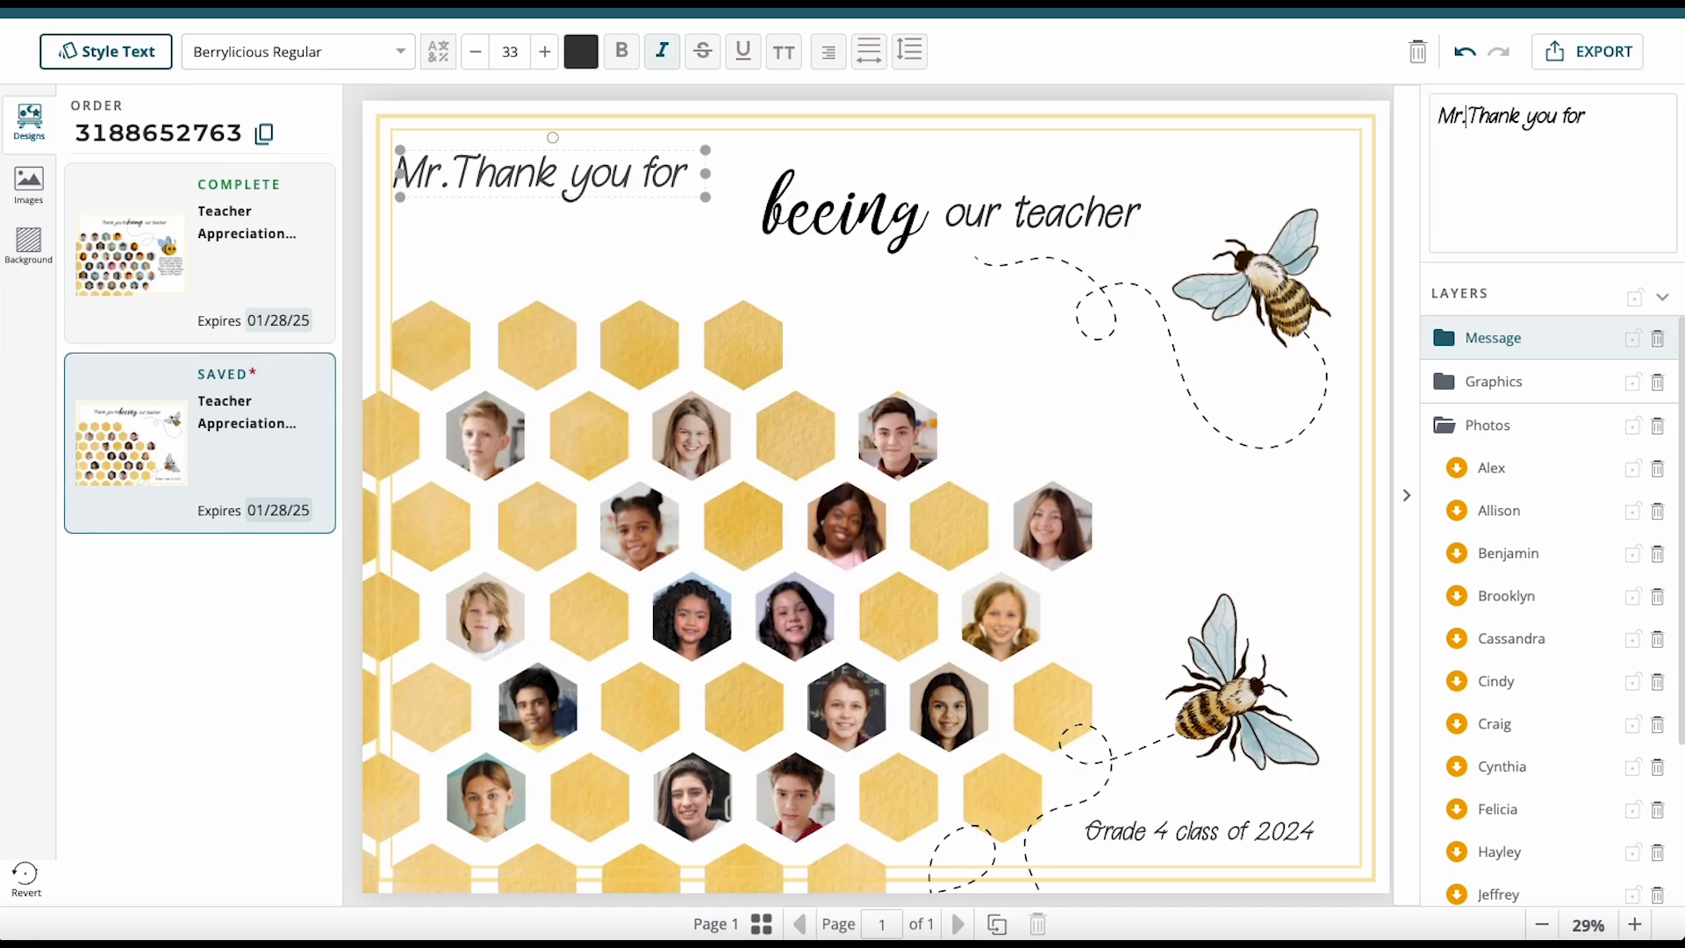
text( Smith)
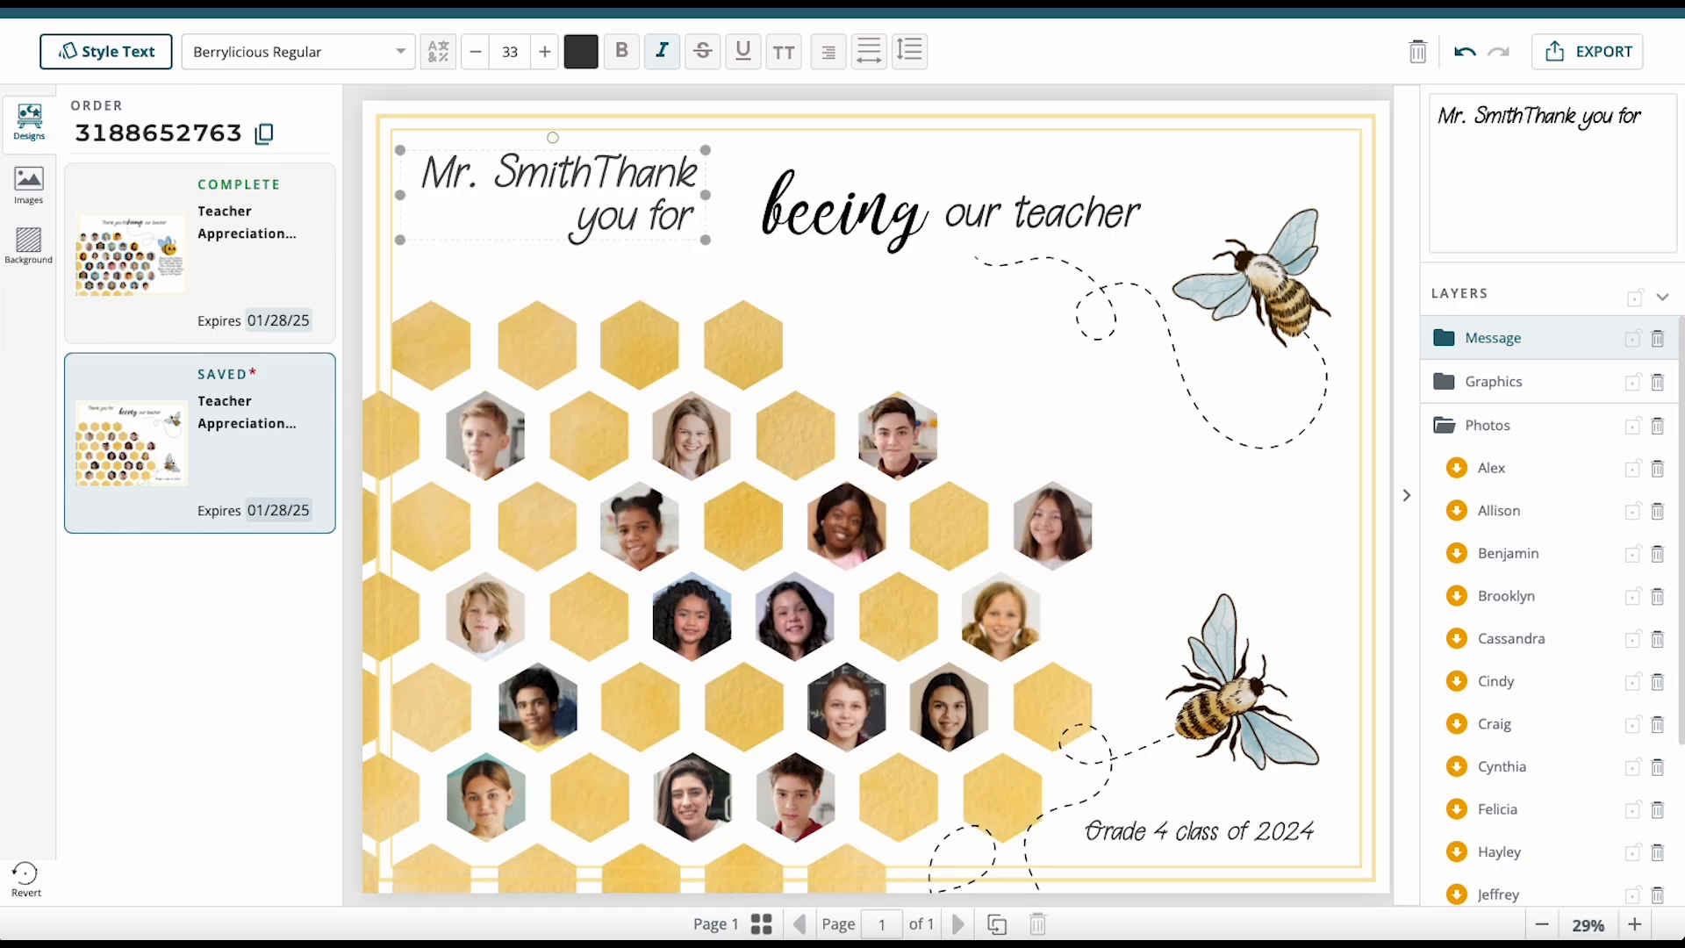
text(,)
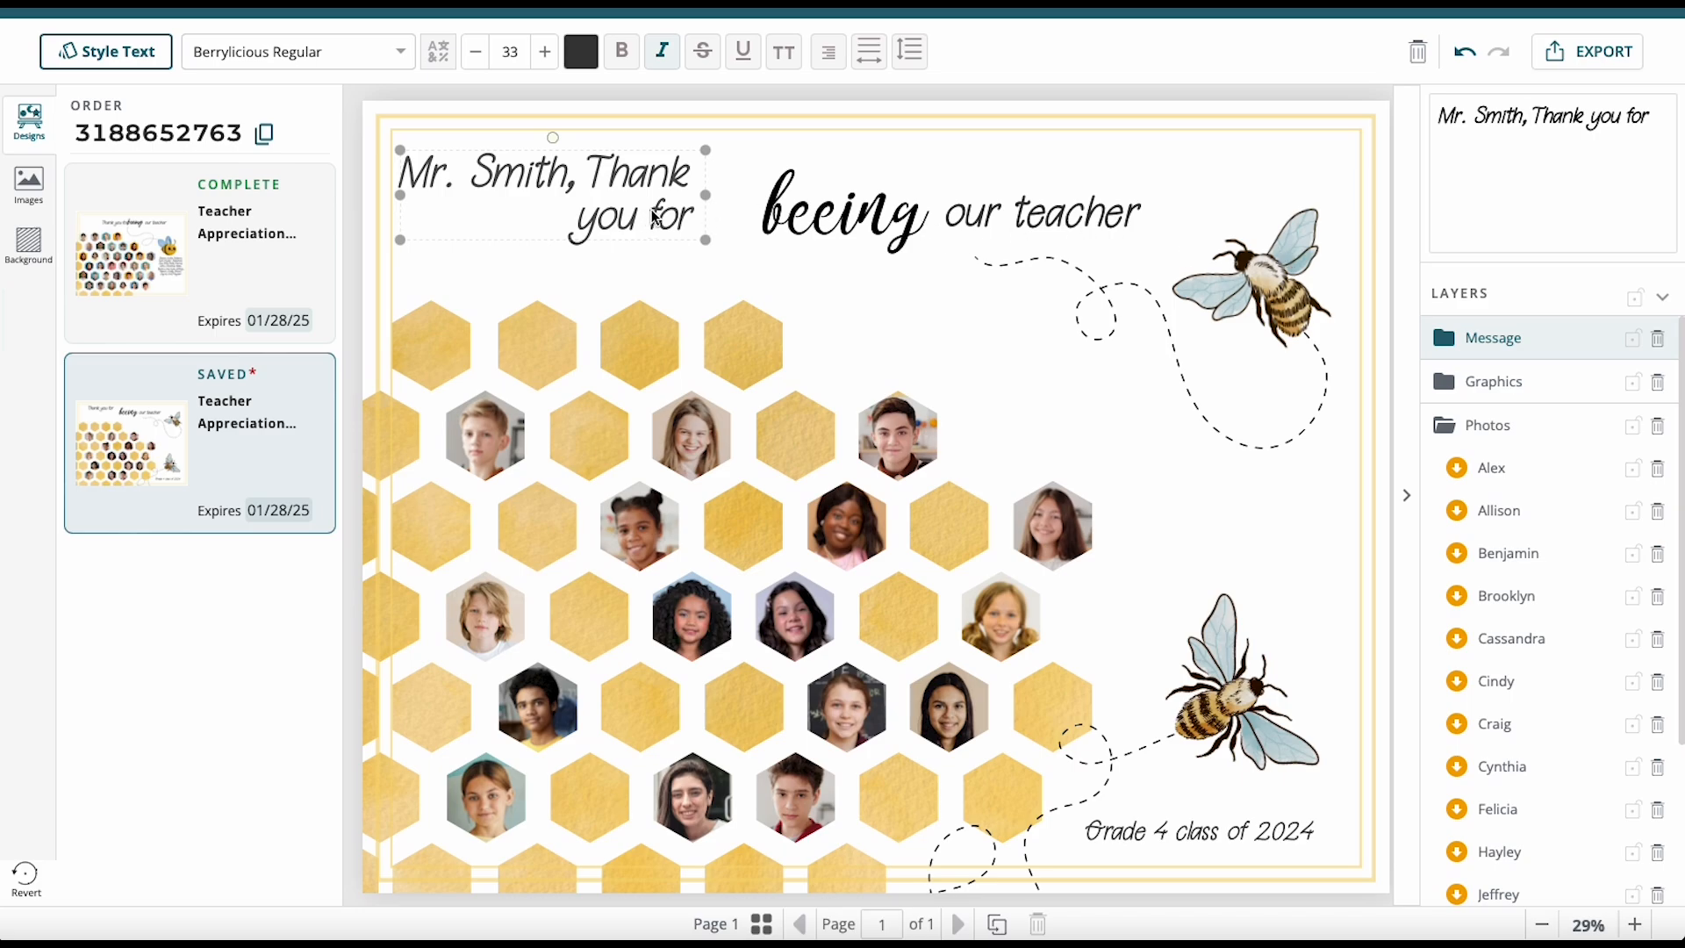
drag(710, 193, 954, 190)
drag(1102, 220, 1195, 182)
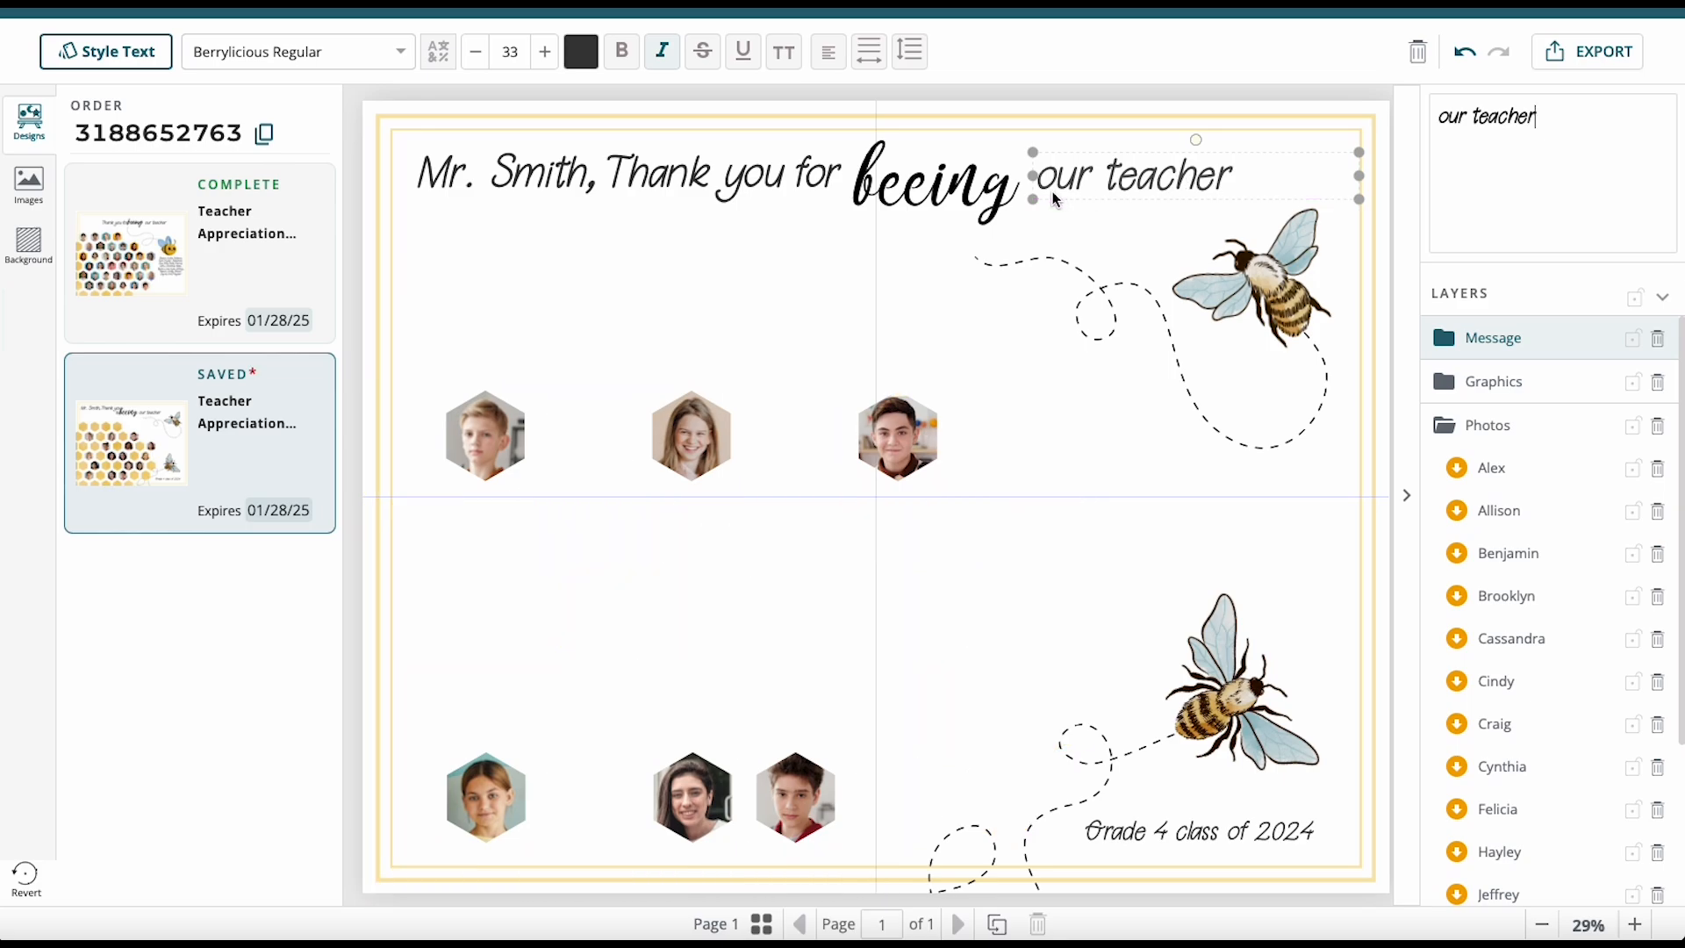
Shift the bee's dotted flight path up-left and move the top bee left.
click(961, 197)
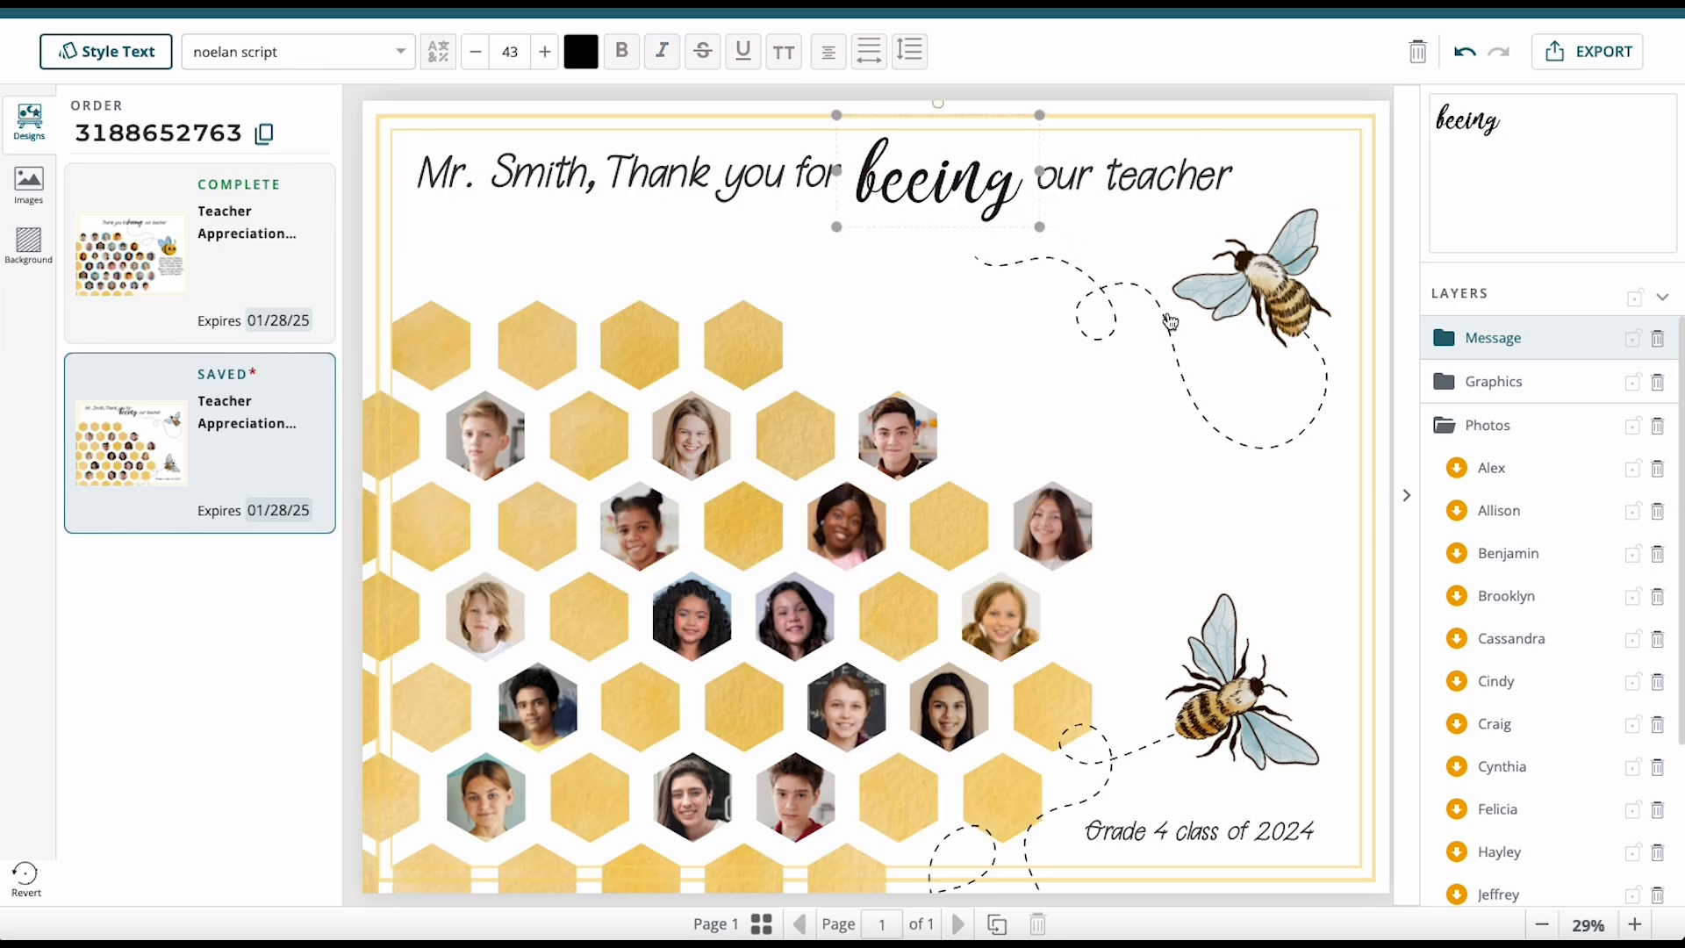
drag(1168, 323, 1074, 299)
drag(1301, 315, 1227, 317)
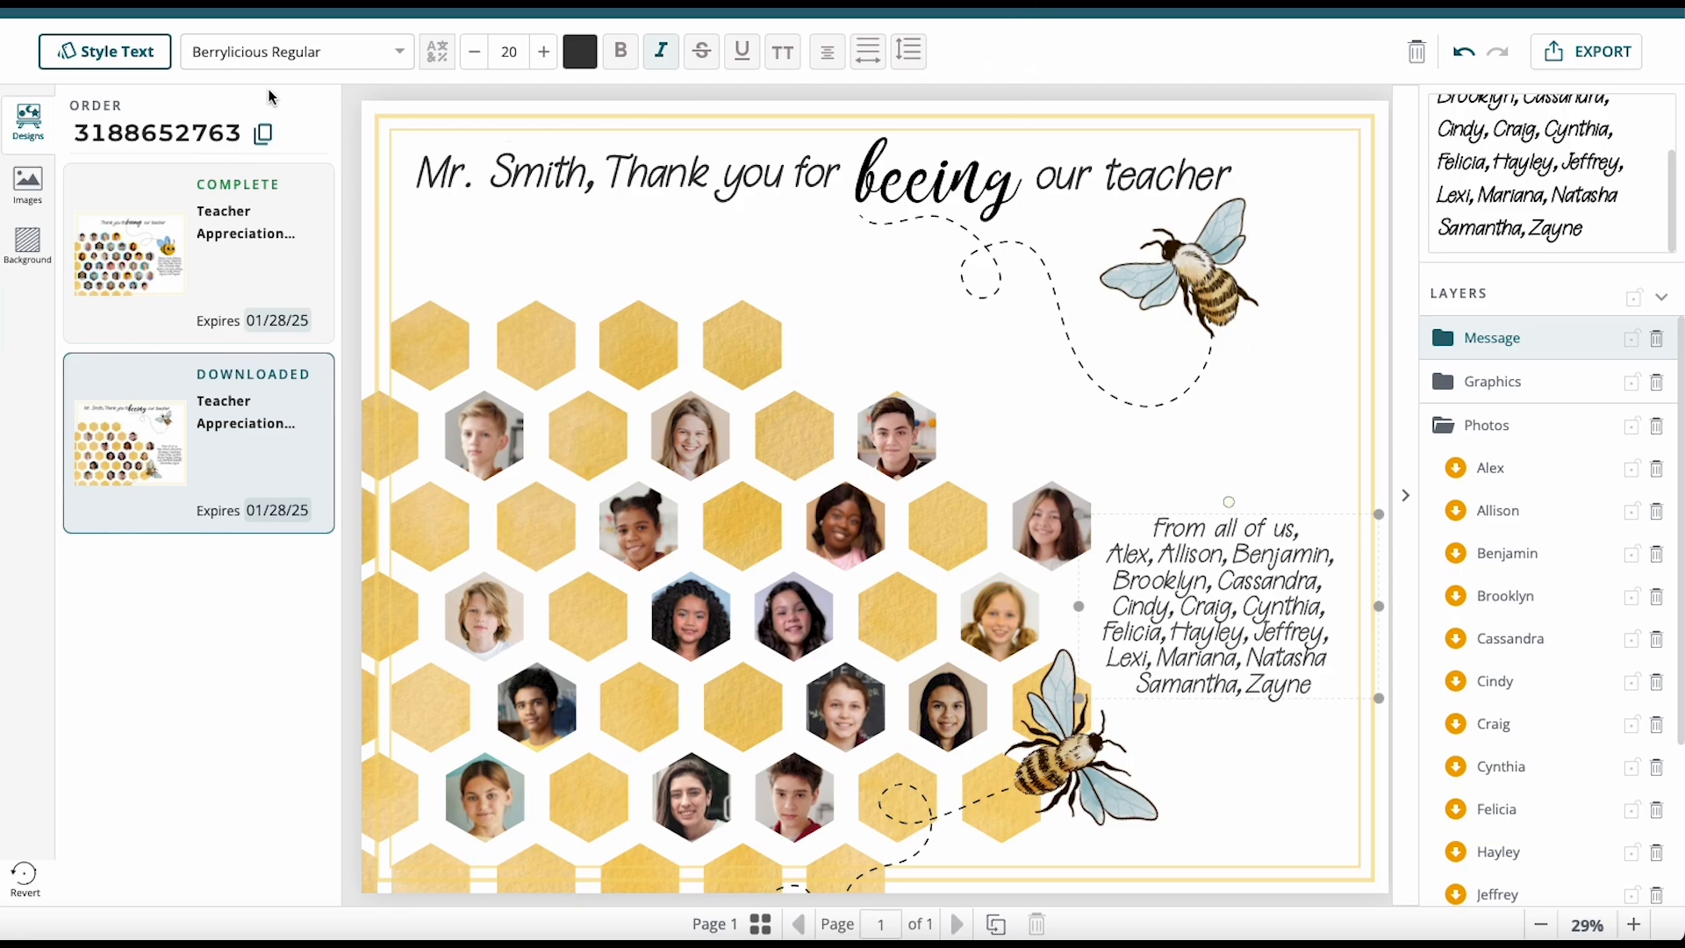
Set the 'From all of us' names list to font size 18 and nudge it down.
click(475, 53)
click(475, 52)
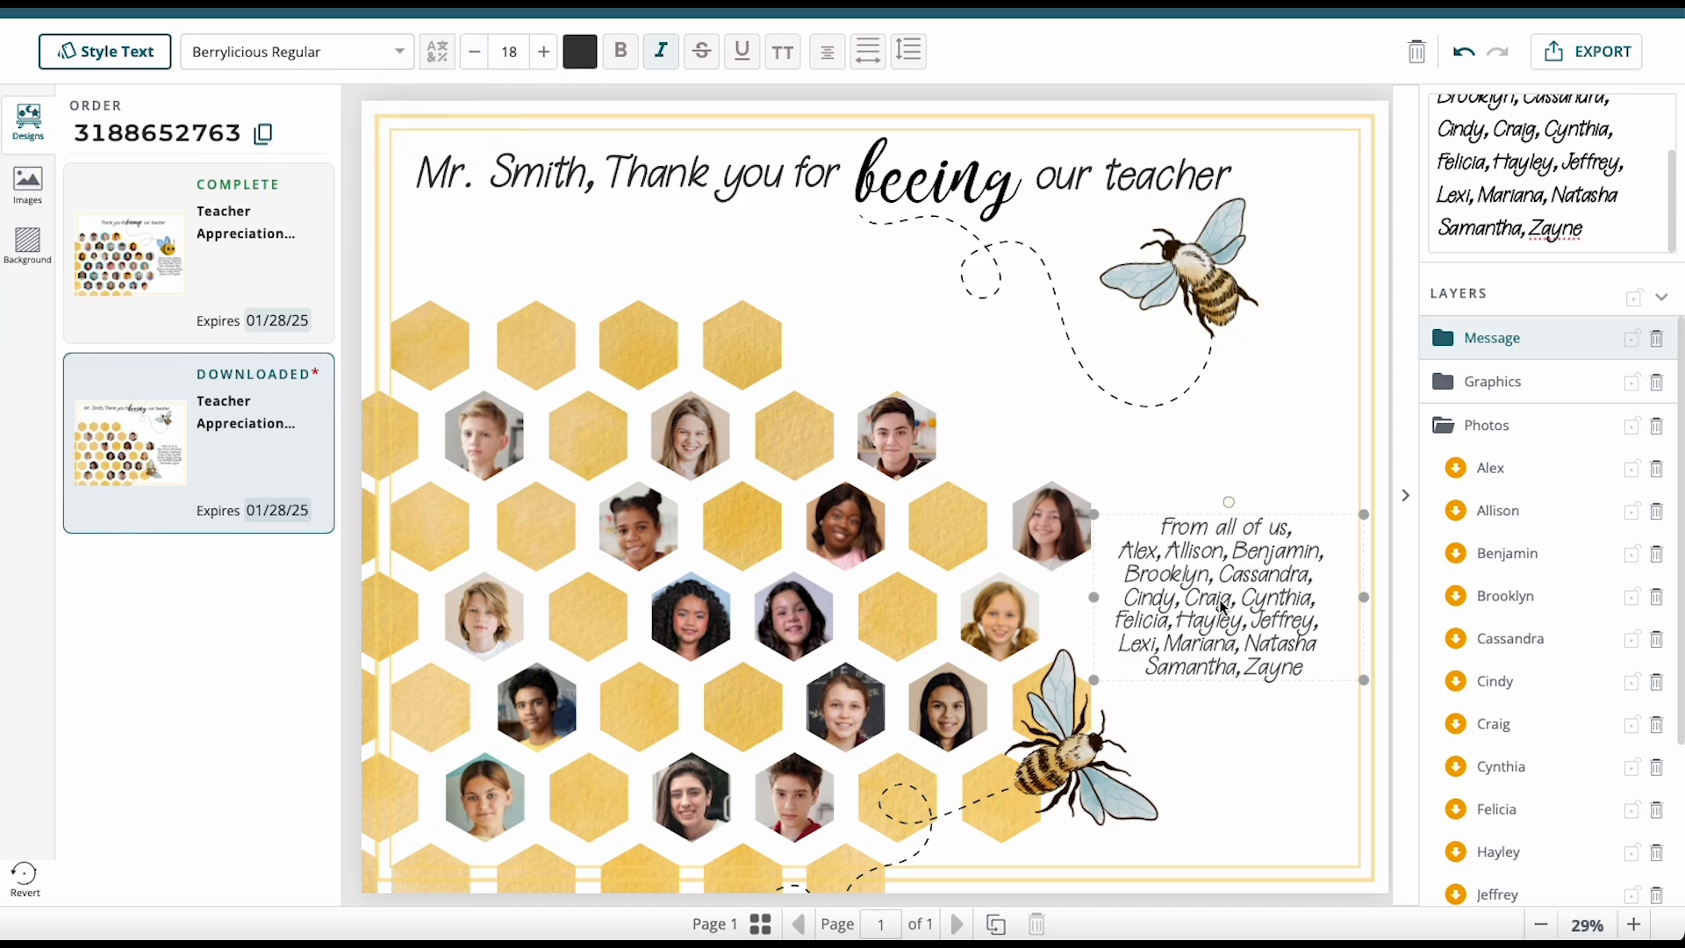
drag(1226, 606, 1222, 613)
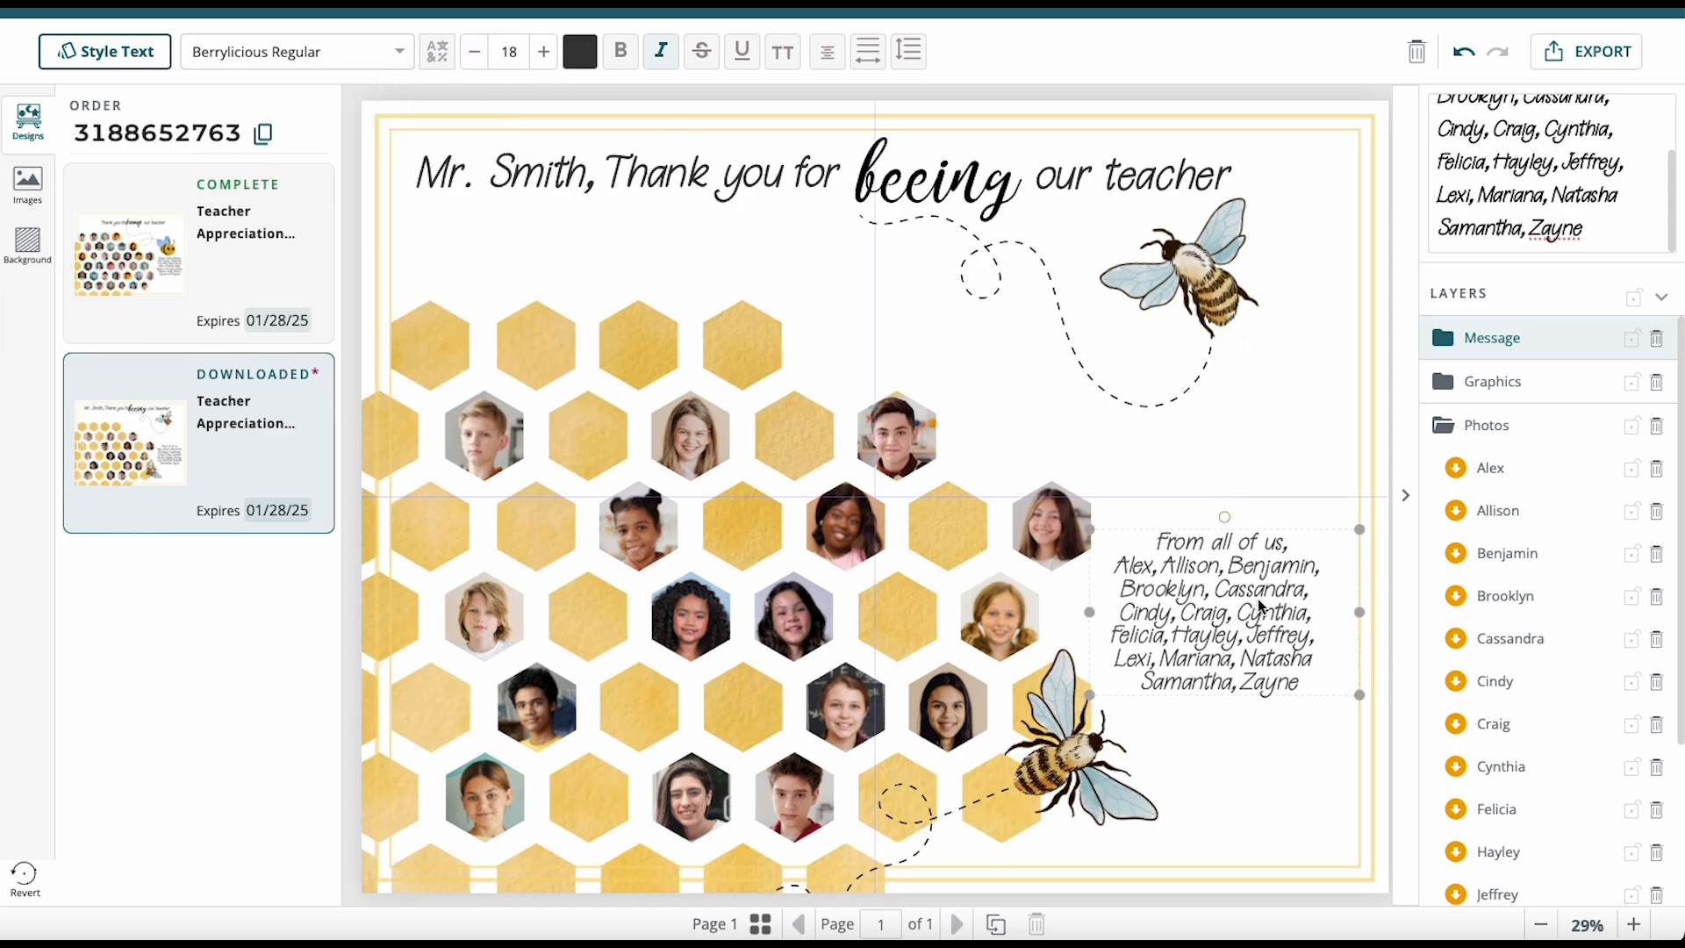
Move the heading parts, top bee and dotted path together down and slightly right.
click(623, 180)
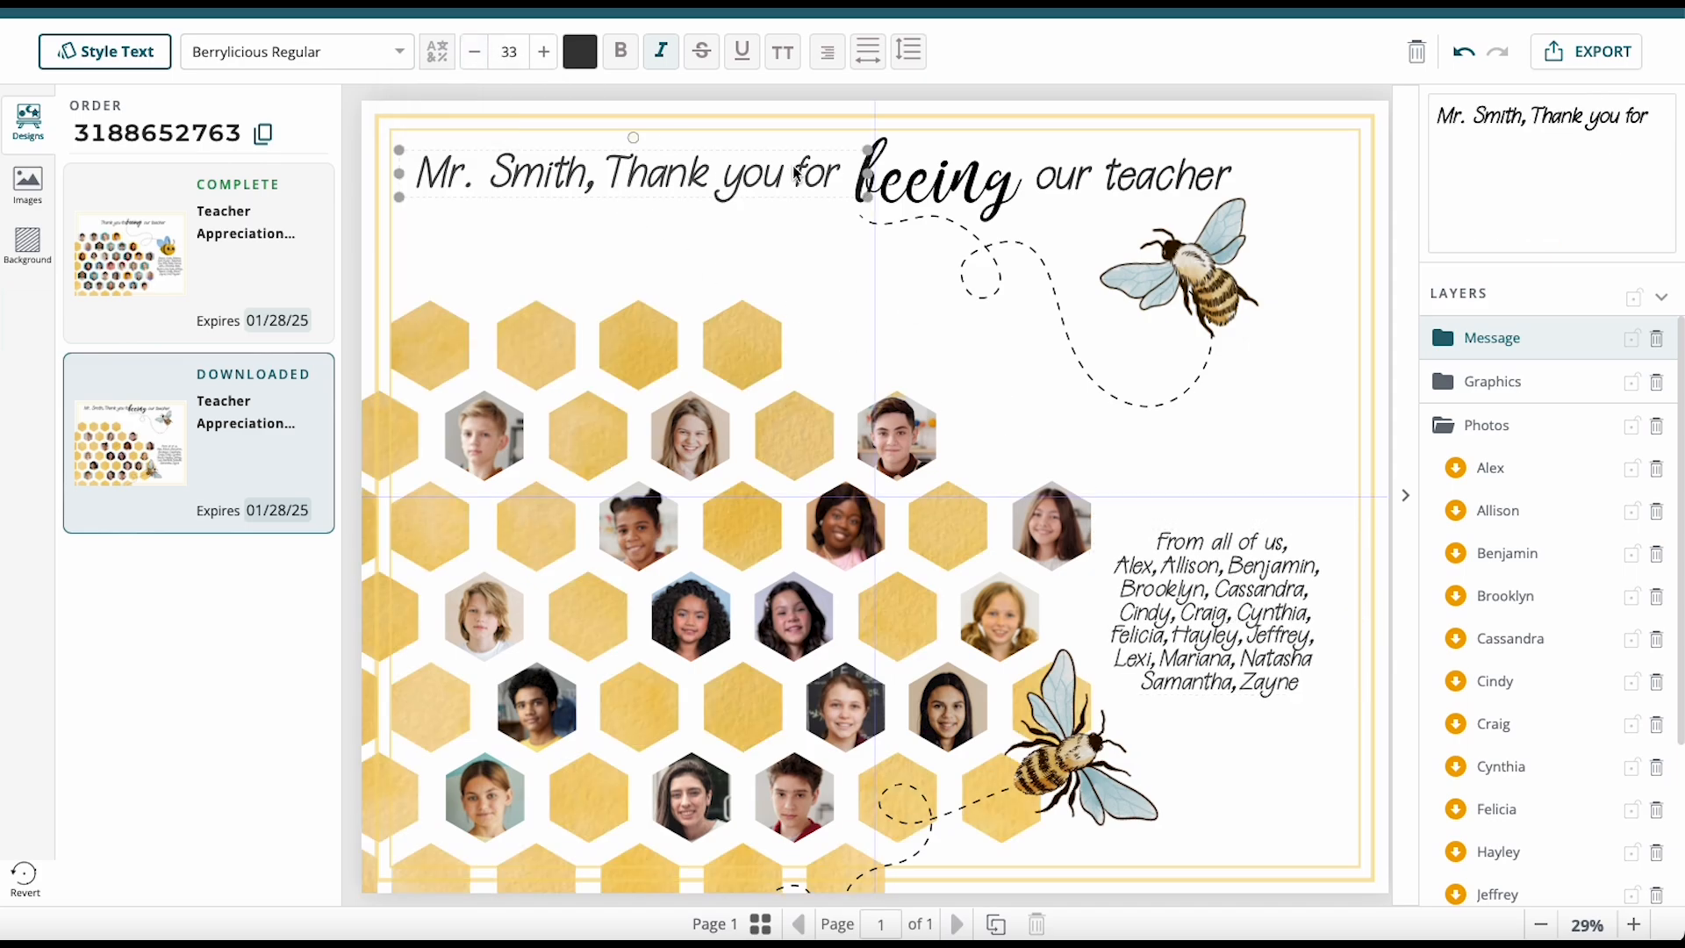
shift+click(1008, 195)
shift+click(1185, 178)
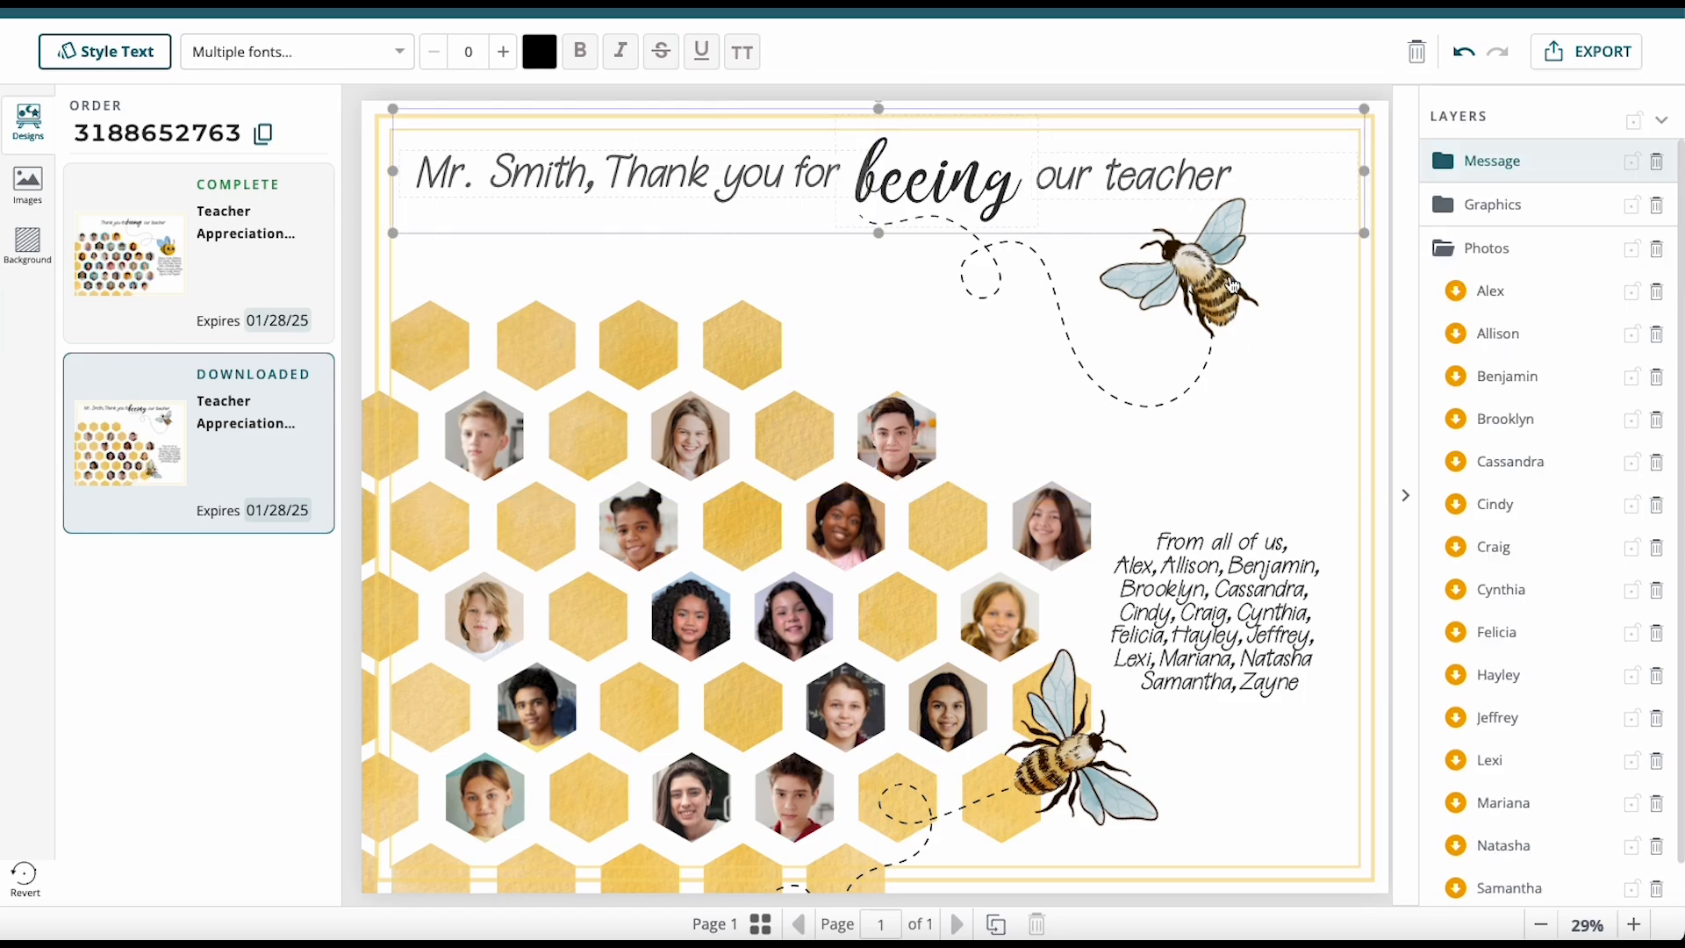
shift+click(1194, 281)
shift+click(1133, 399)
drag(1133, 400, 1158, 448)
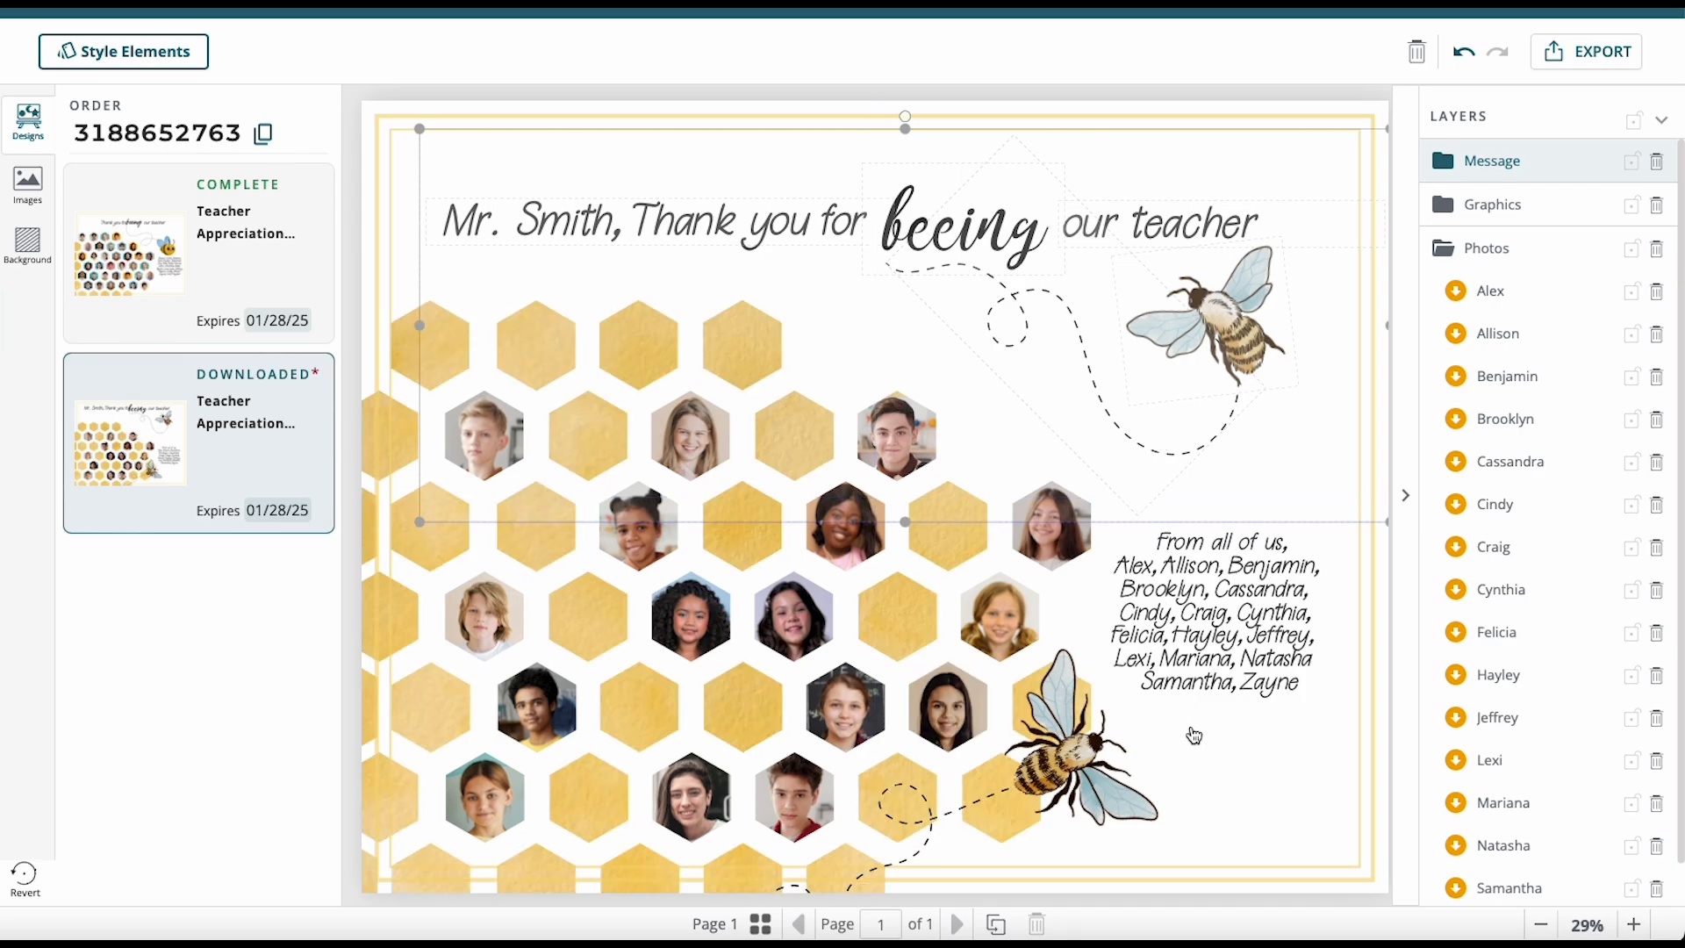
click(1227, 768)
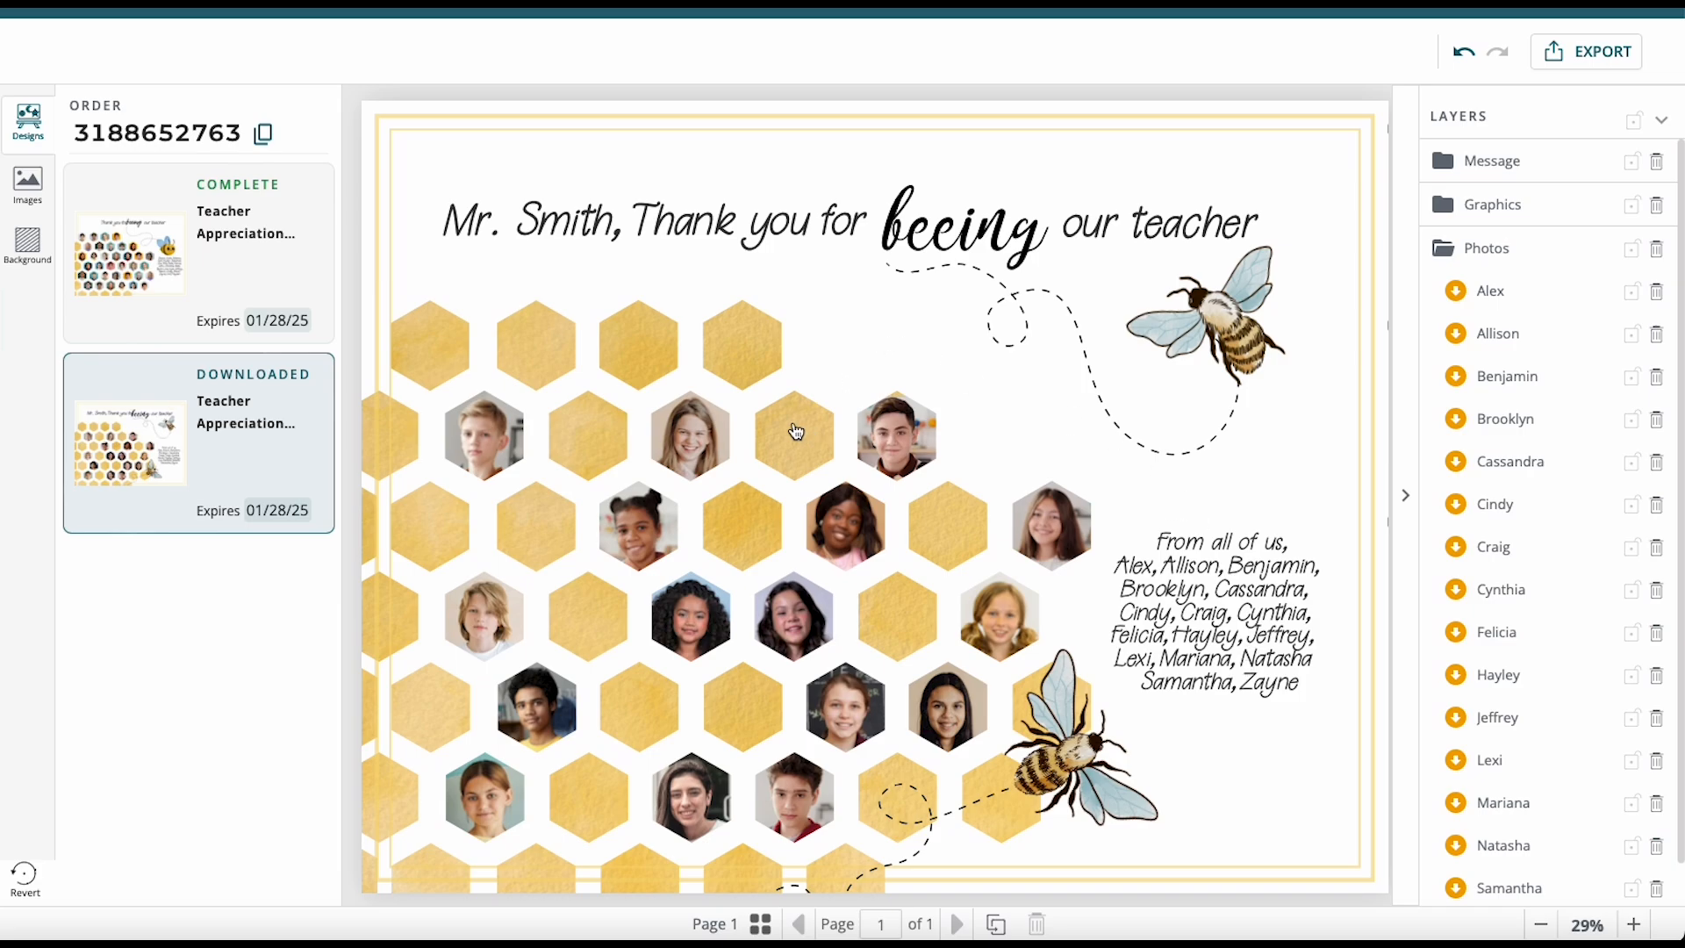
Duplicate the card into a second page.
click(997, 924)
click(801, 924)
click(960, 924)
Replace the teacher's name in page 2's heading with another teacher's name and compare pages.
click(597, 219)
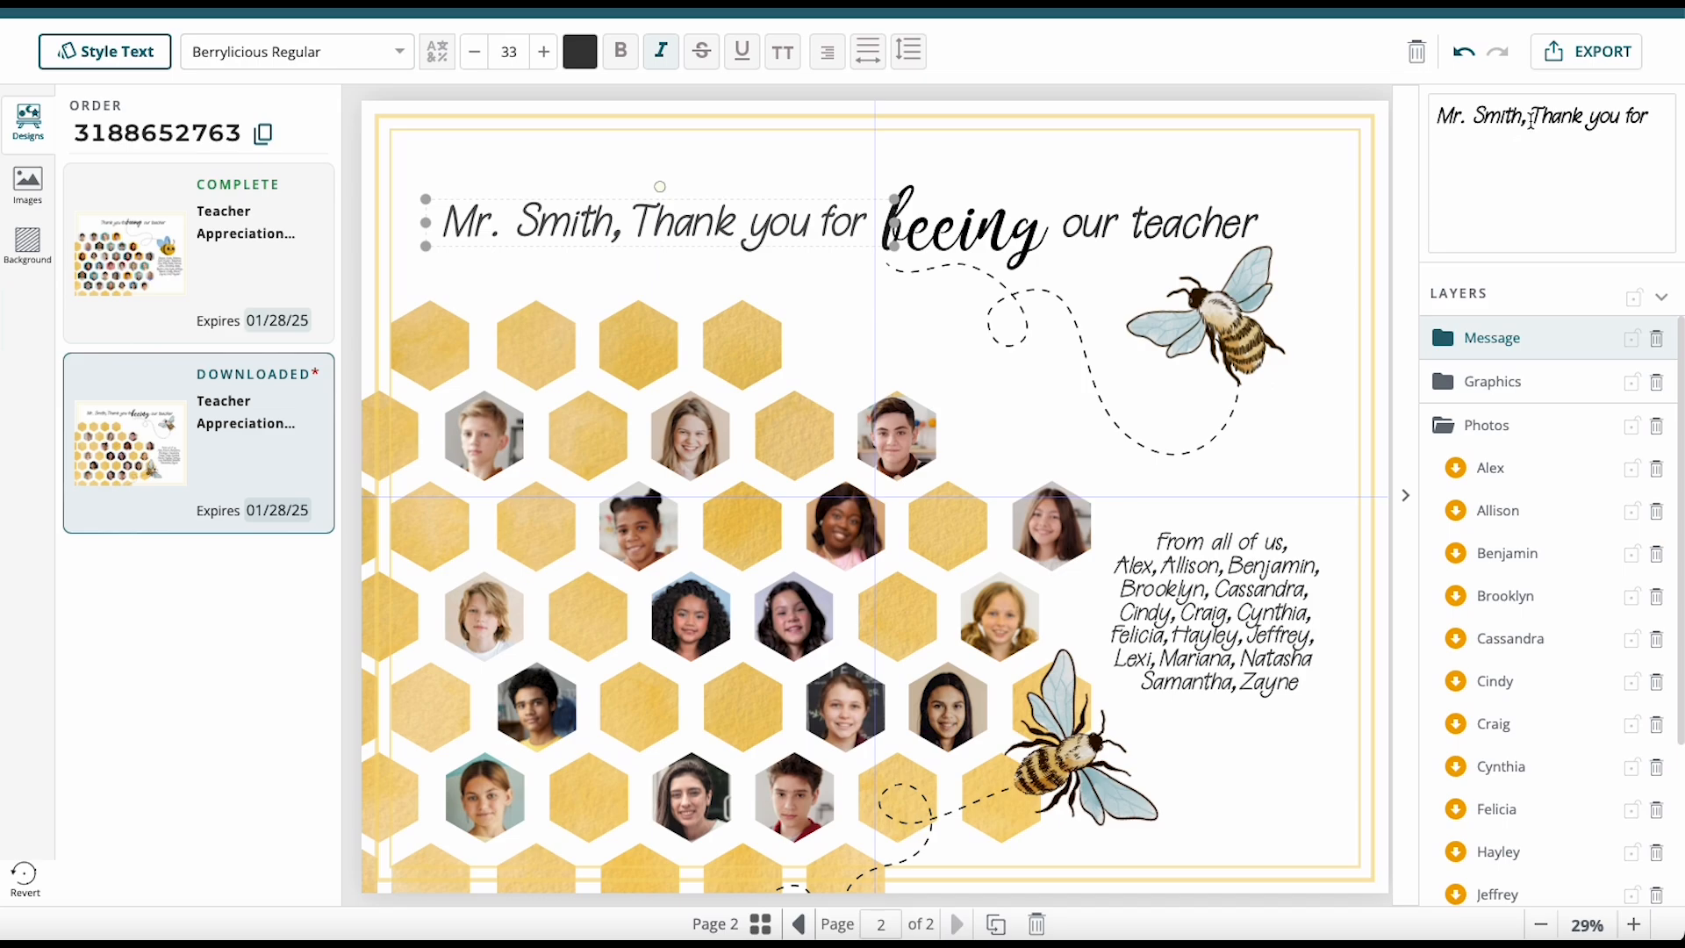
drag(1521, 118, 1450, 119)
key(BackSpace)
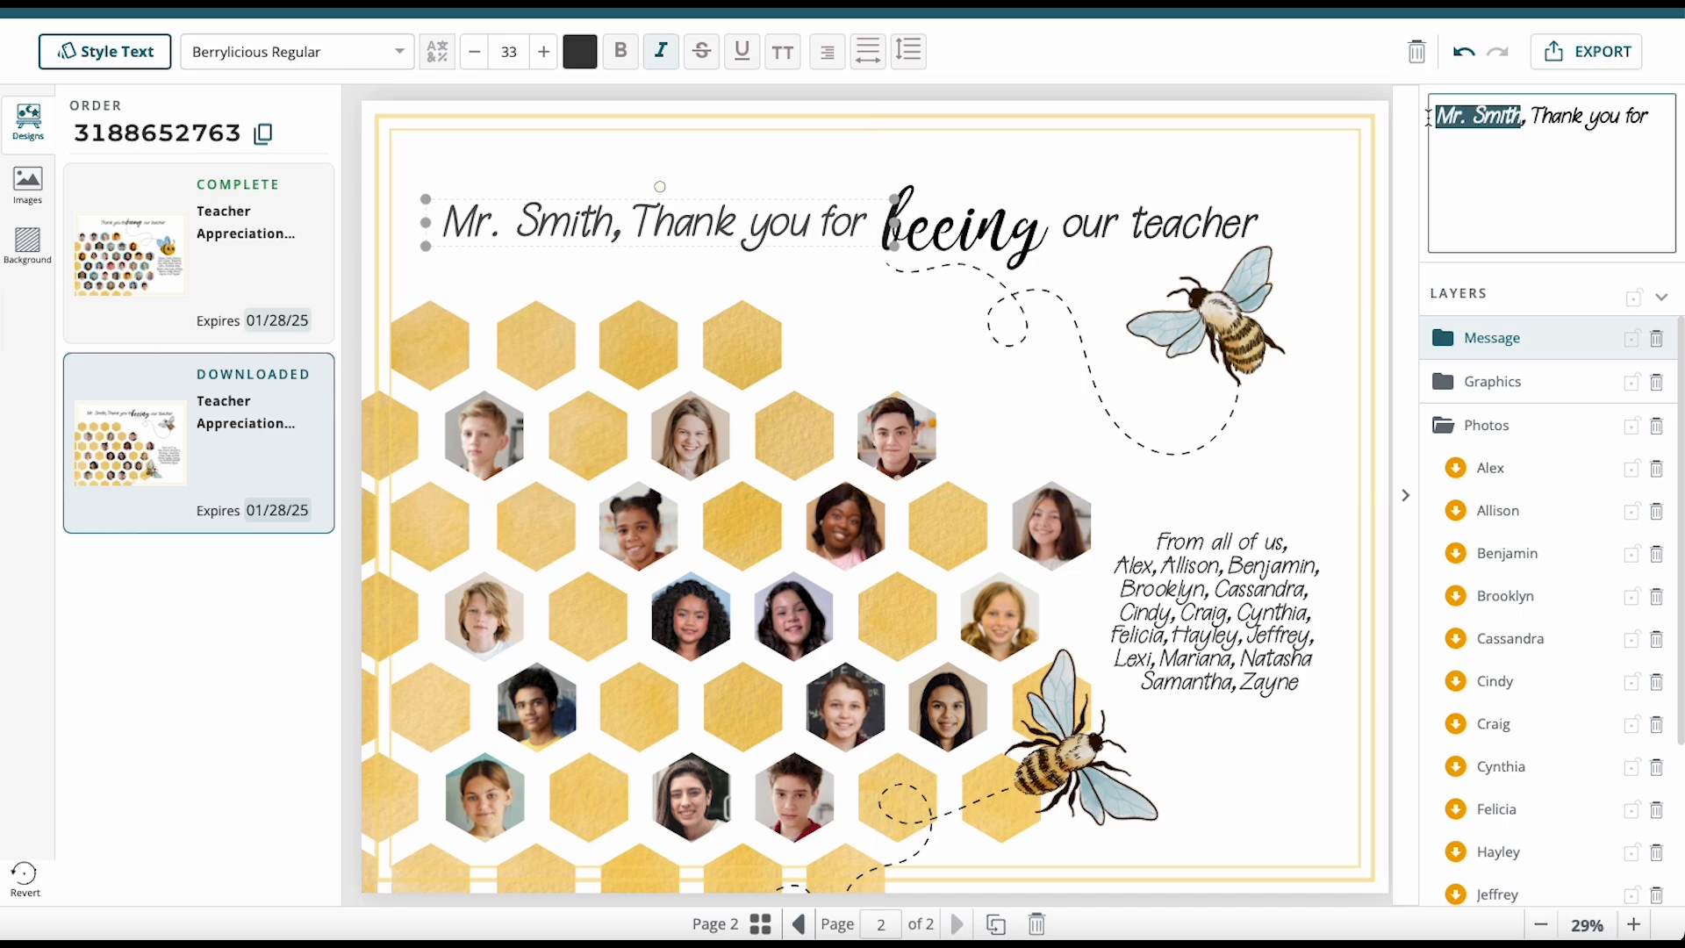
text(s)
text(Baker)
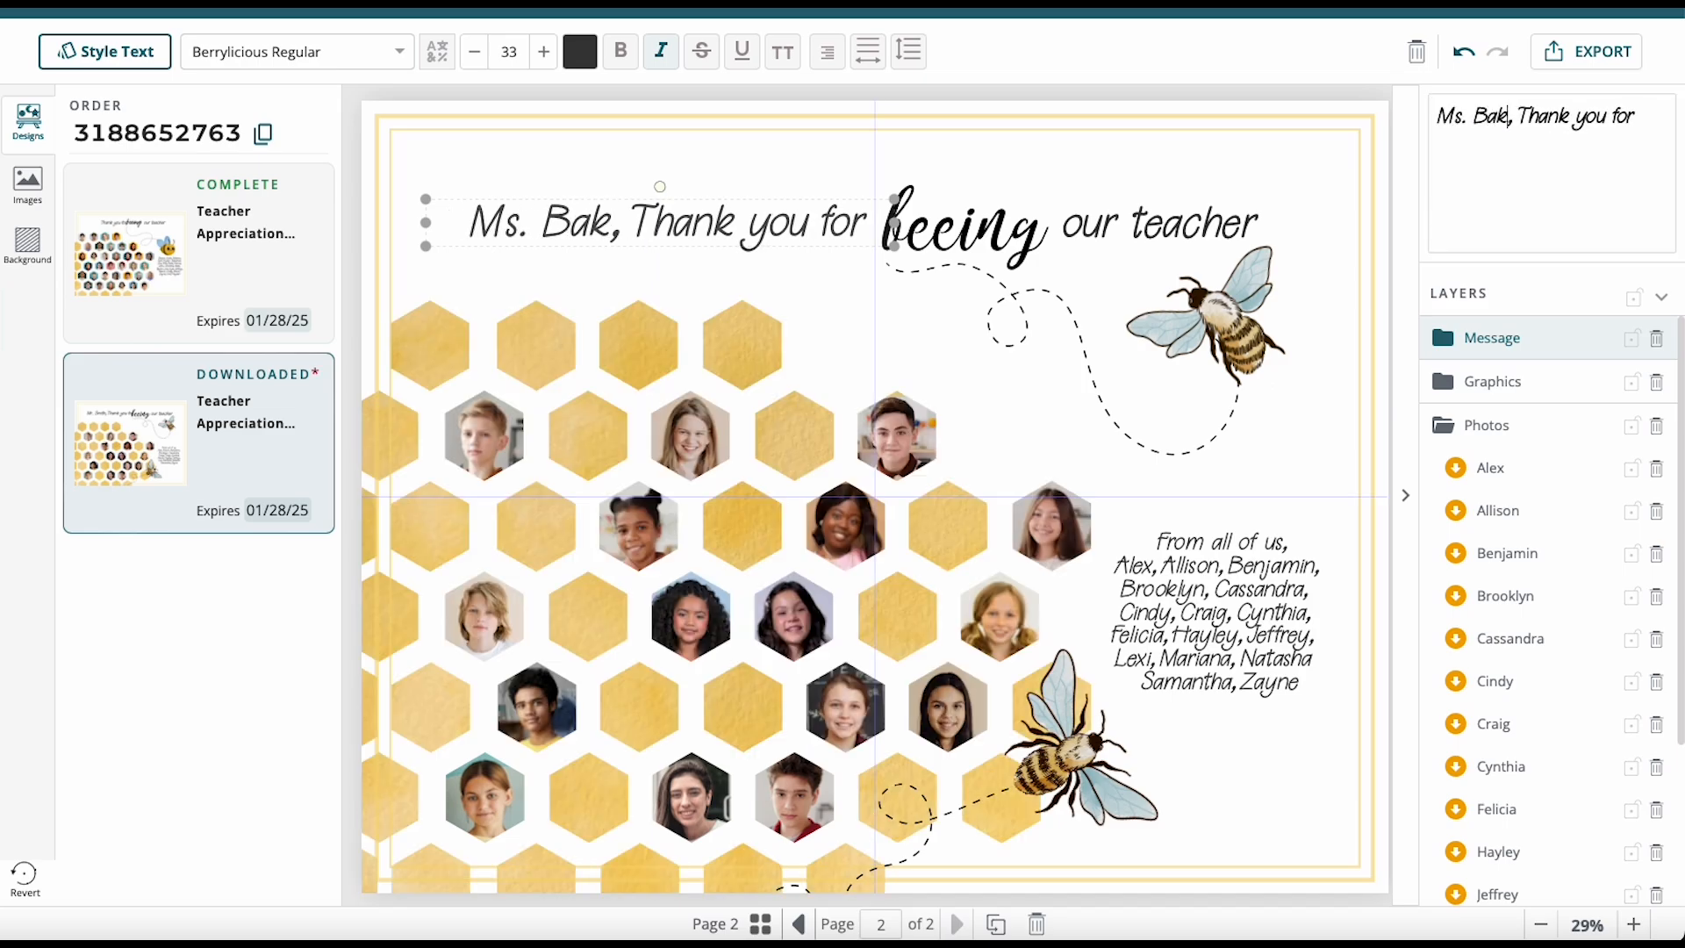
click(1269, 825)
click(800, 924)
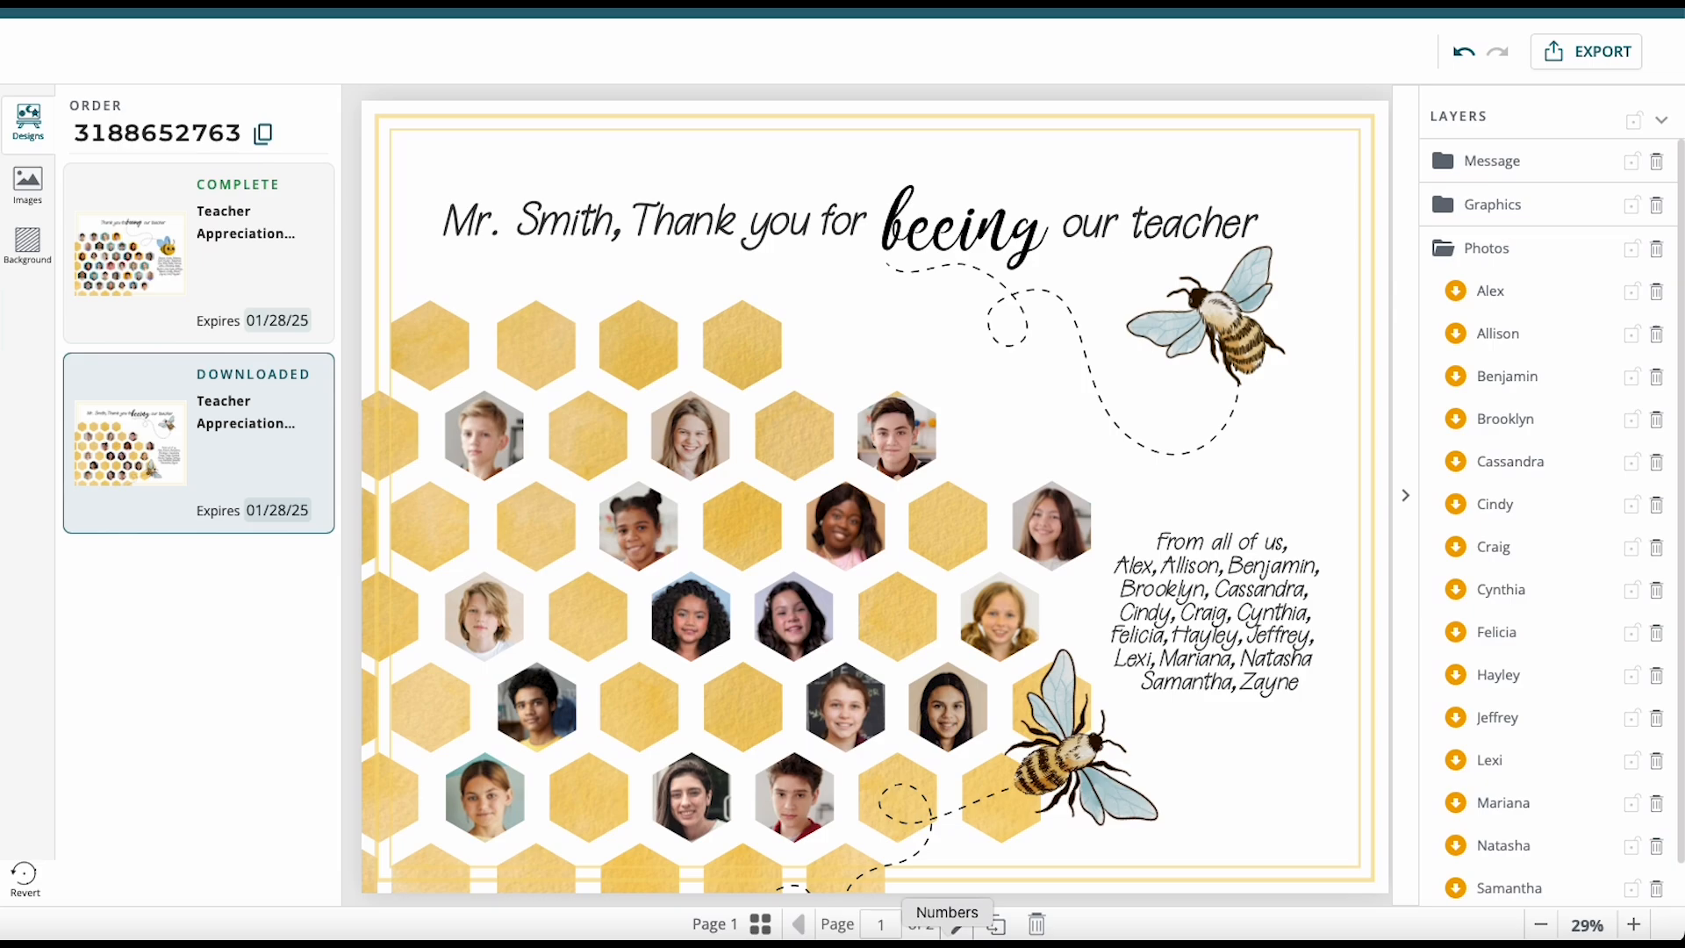
click(956, 924)
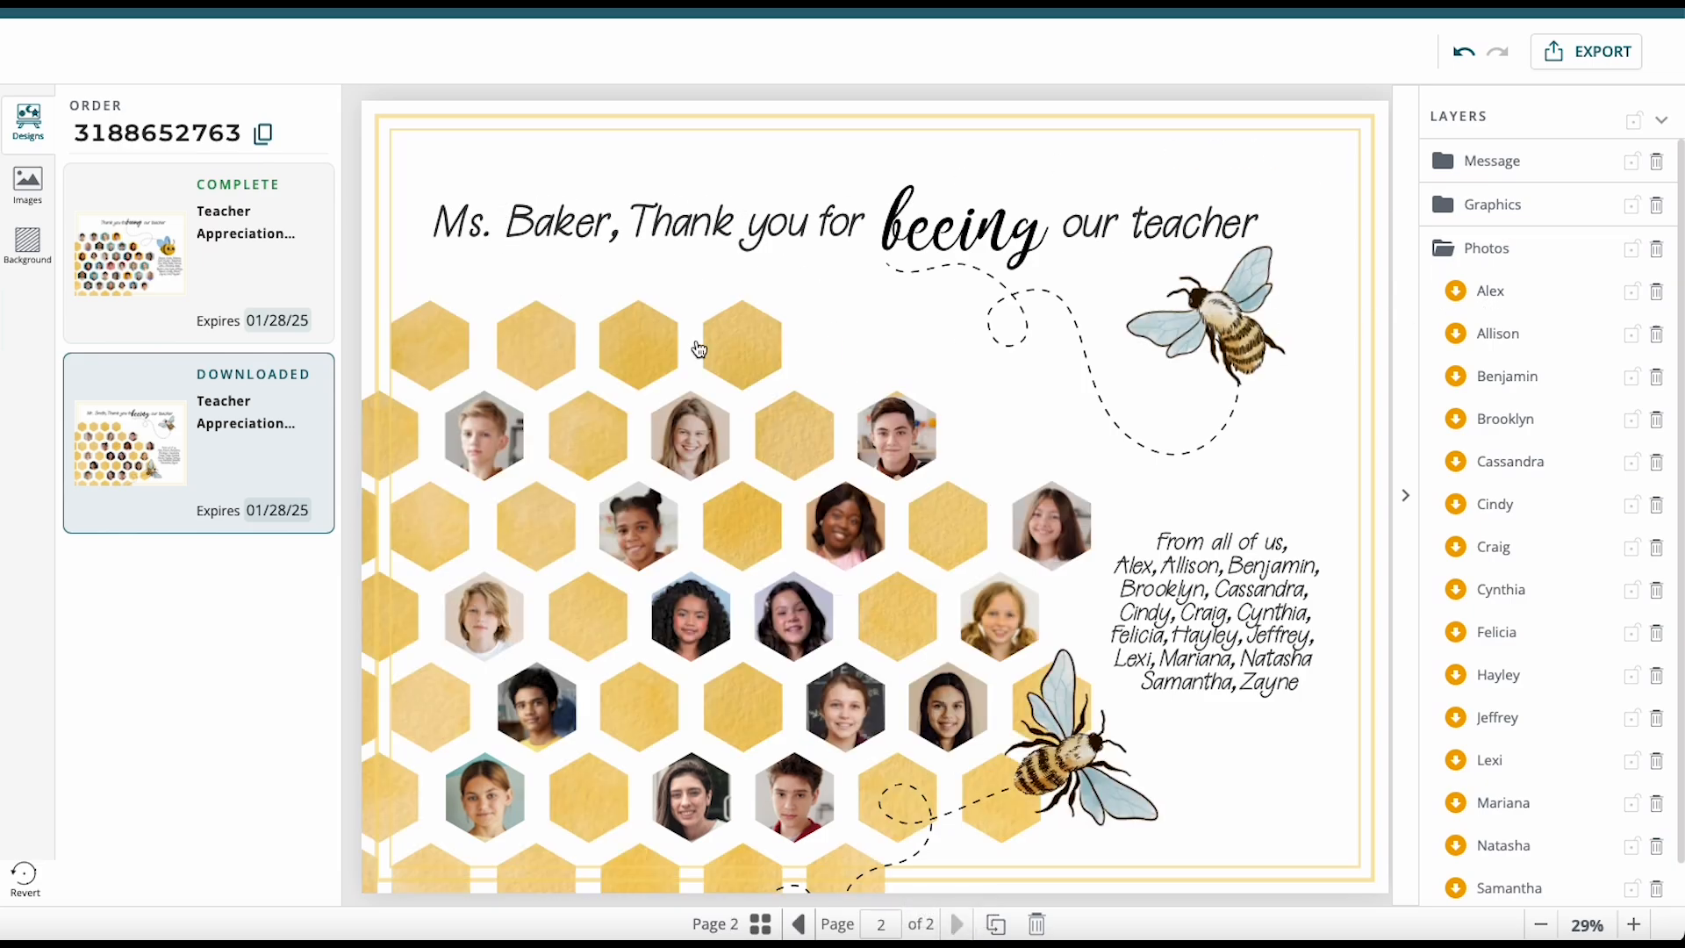
Download both card pages as JPG with Select all pages checked.
click(1593, 58)
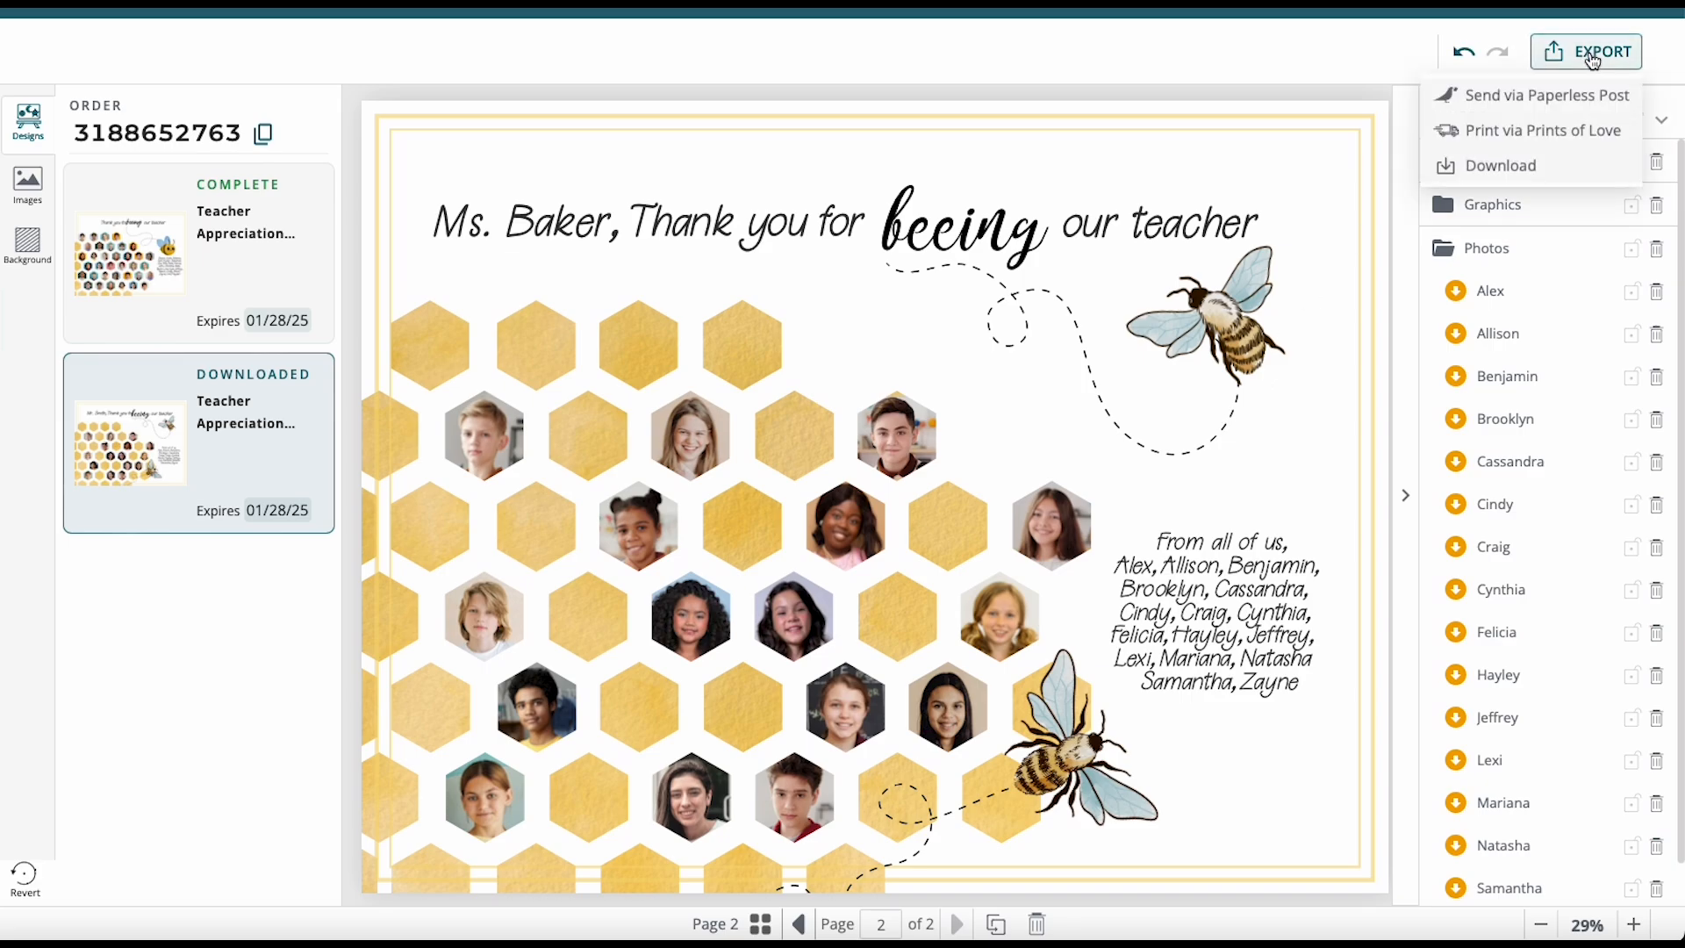
click(1517, 161)
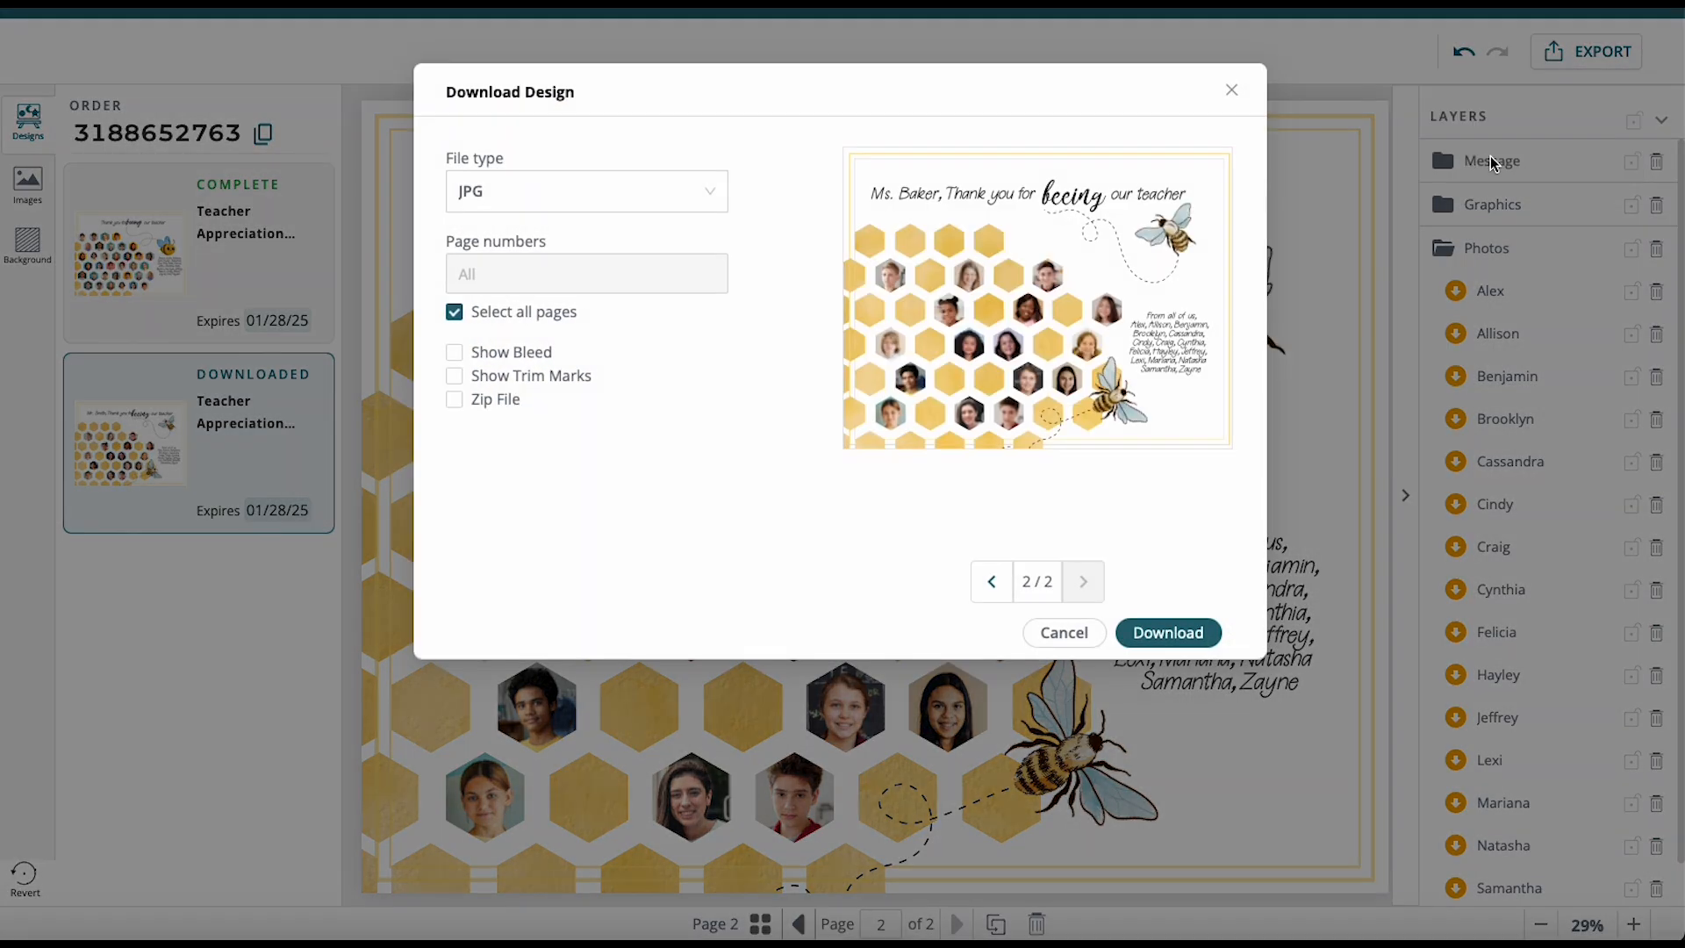
click(715, 193)
click(806, 530)
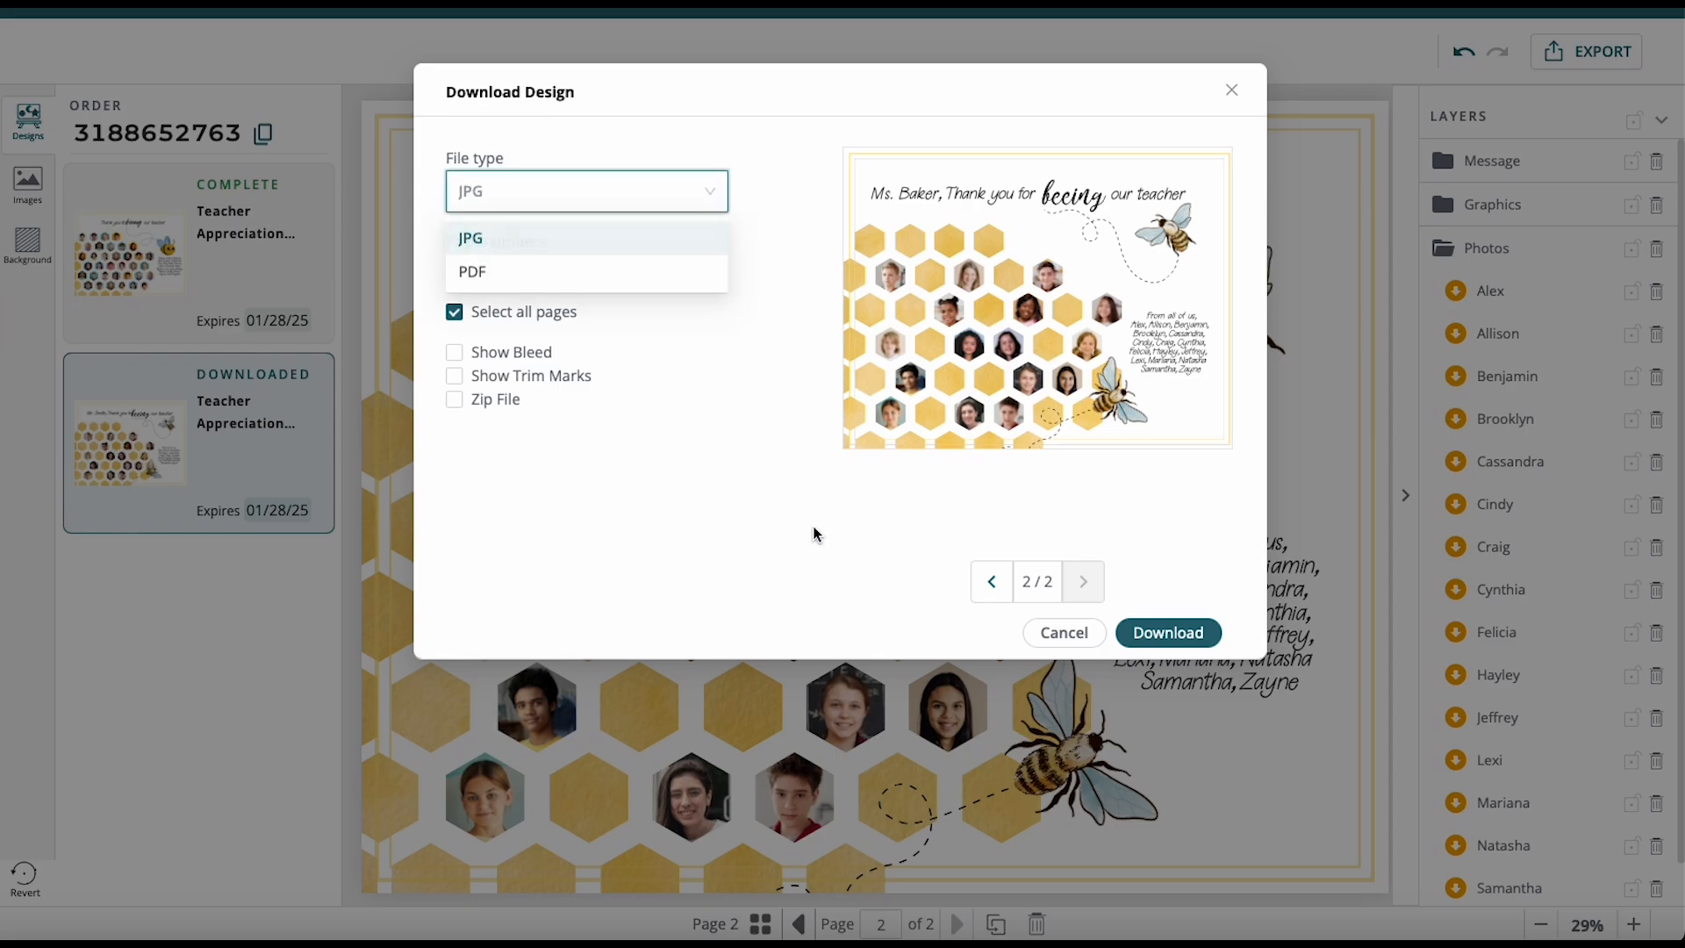
click(1192, 632)
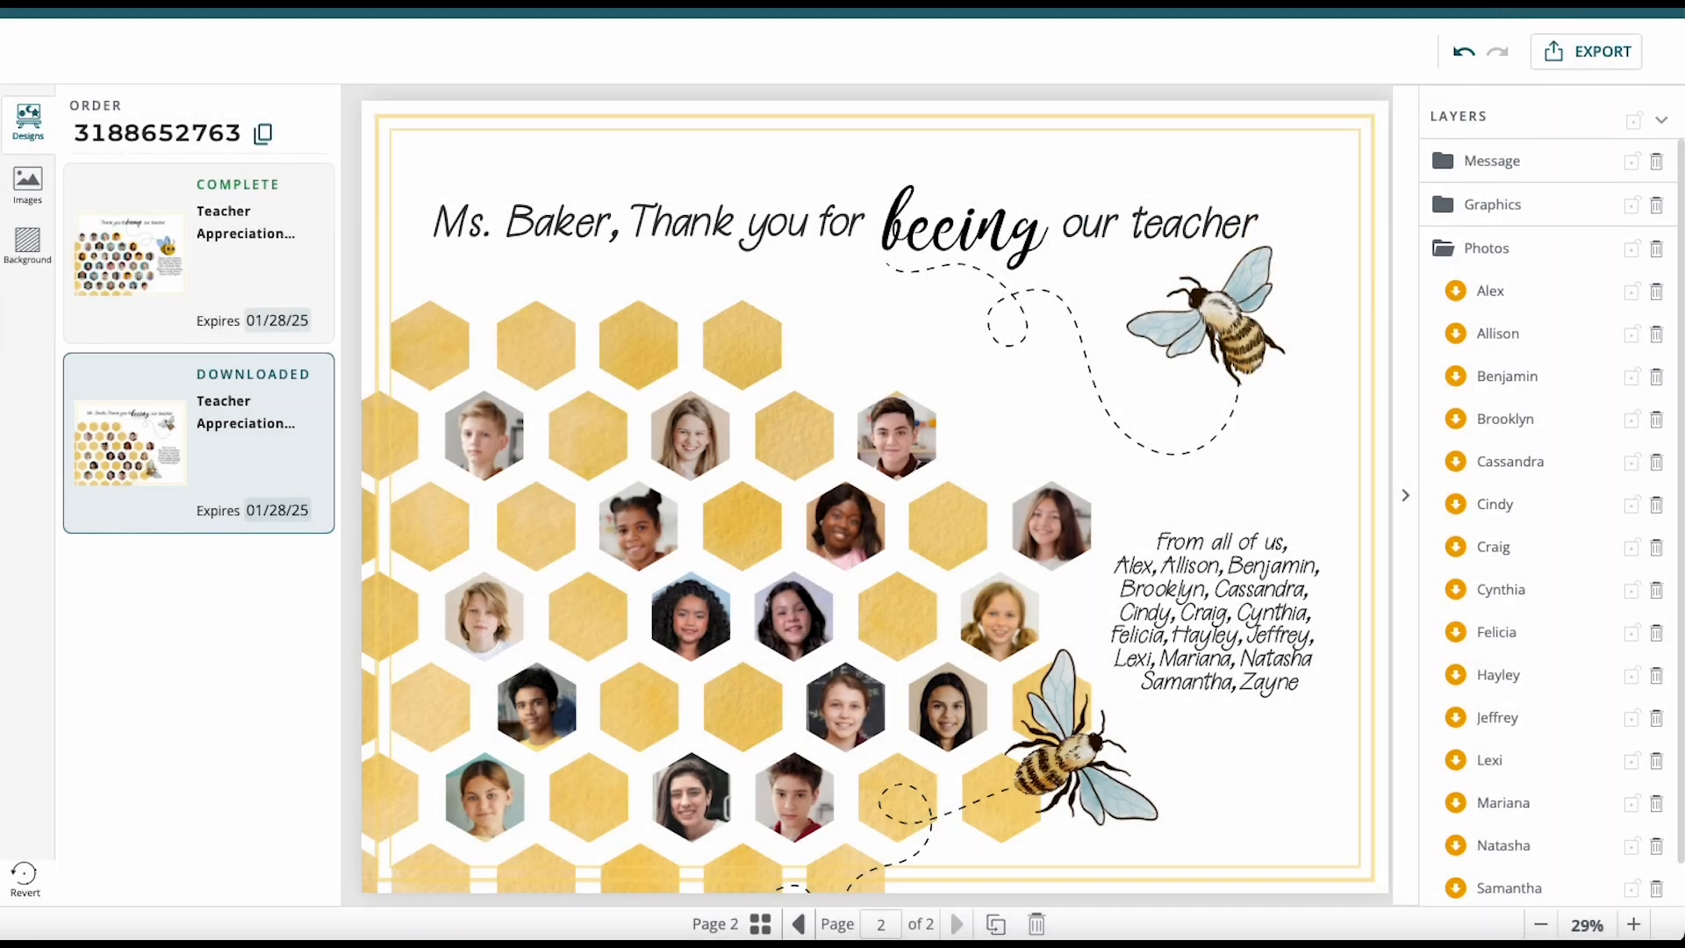
Check the two Teacher Appreciation JPEG files in Finder's Downloads folder.
key(super+Tab)
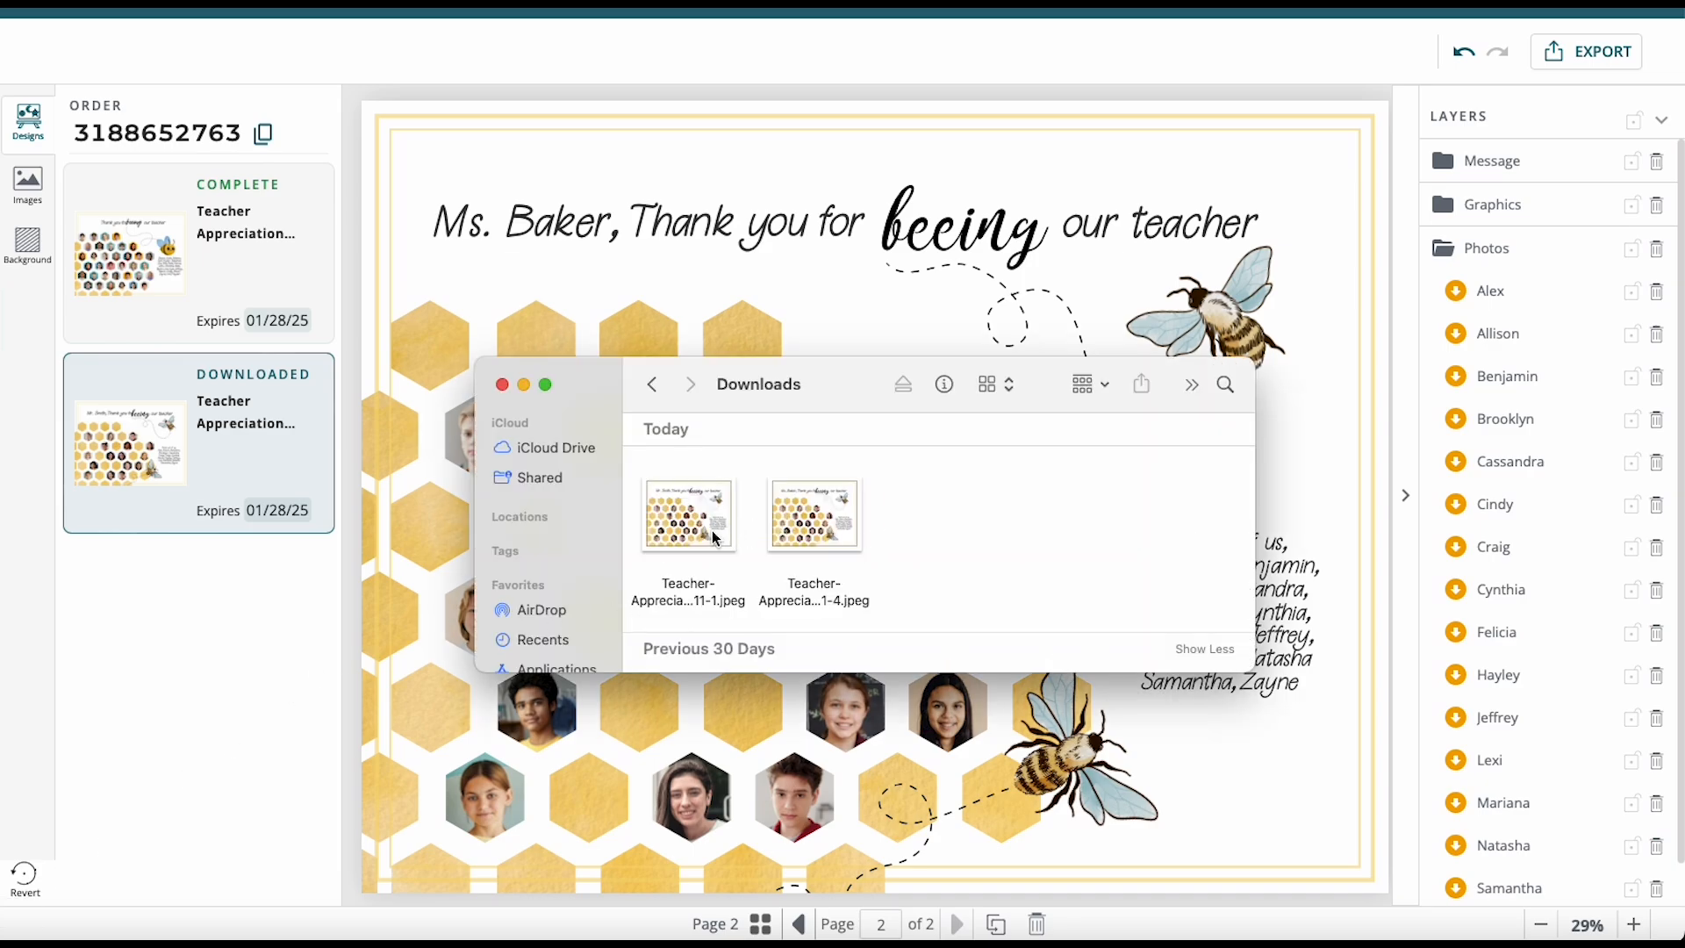
click(678, 502)
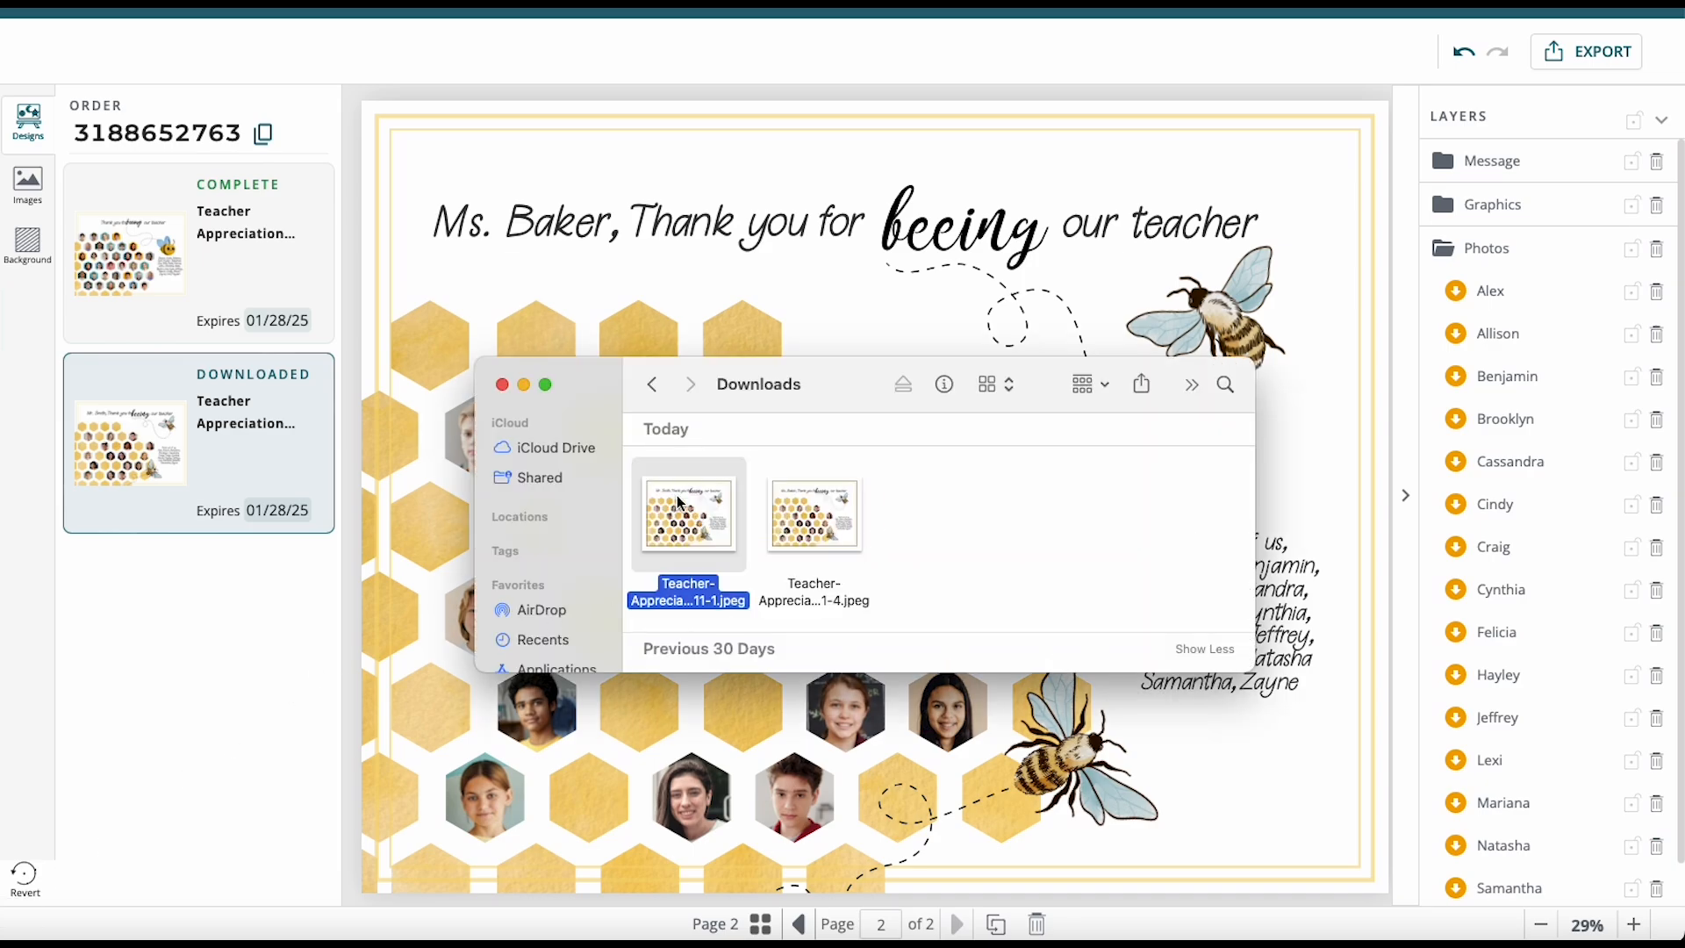
click(809, 523)
click(1013, 523)
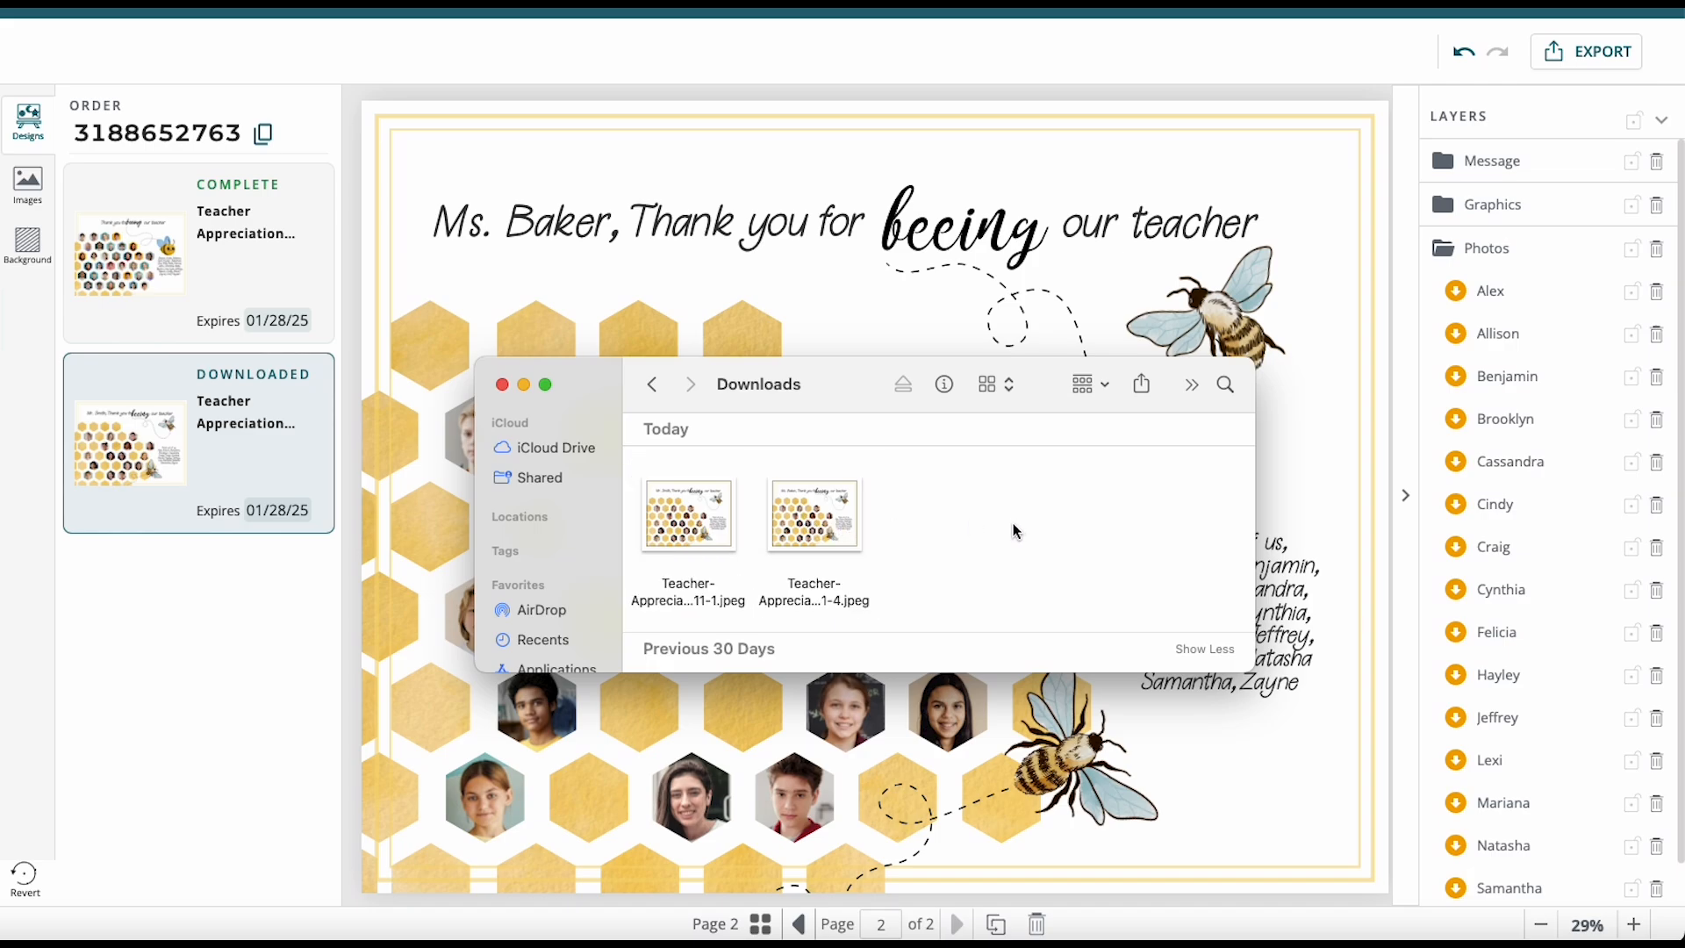